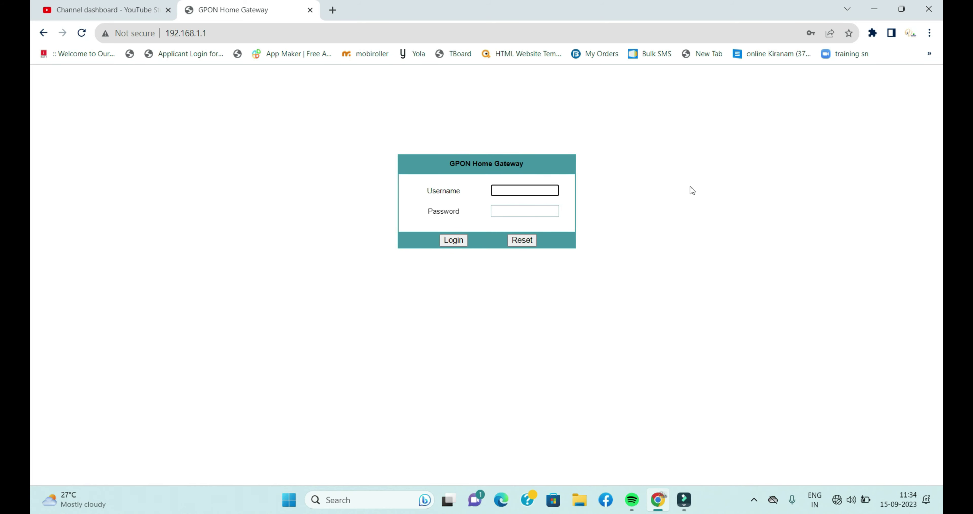
- Log in to the GPON Home Gateway with the router's admin username and password
{"action": "key", "text": "Tab"}
{"action": "type", "text": "admin"}
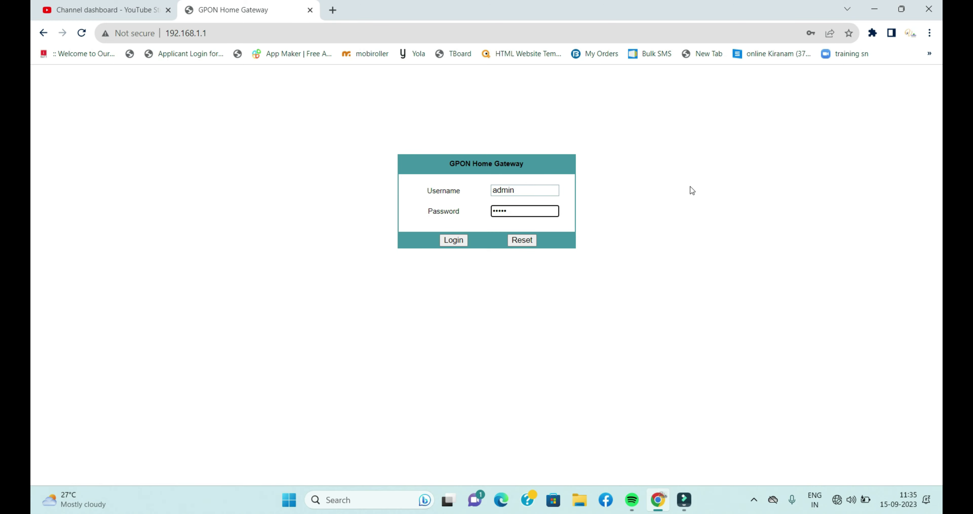
{"action": "left_click", "coordinate": [451, 241]}
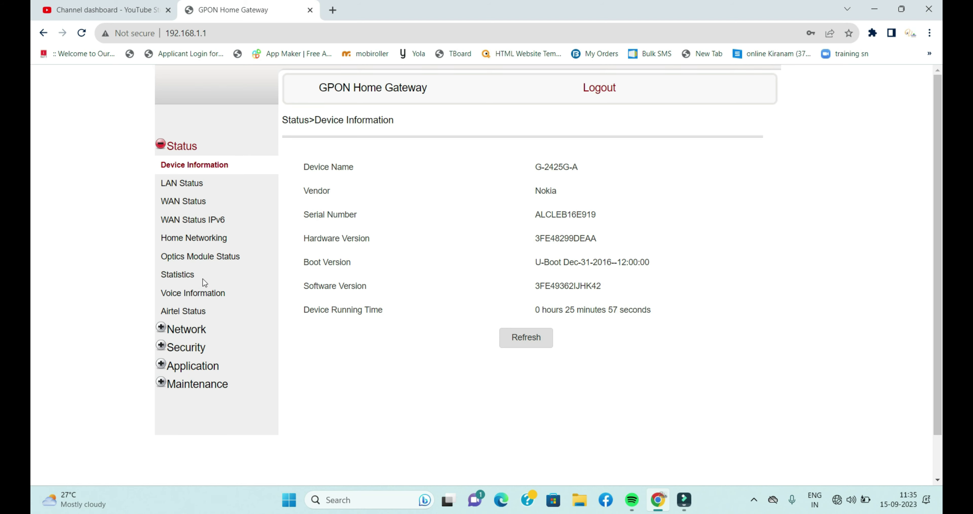
- Expand the Network, Security and Application sidebar sections and go to the USB page
{"action": "left_click", "coordinate": [190, 329]}
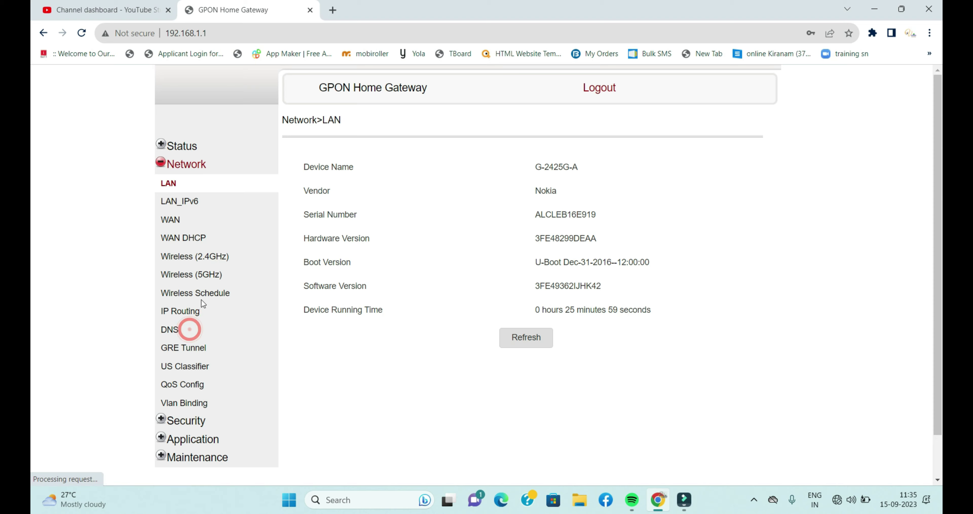
{"action": "scroll", "coordinate": [201, 302], "scroll_direction": "down", "scroll_amount": 3}
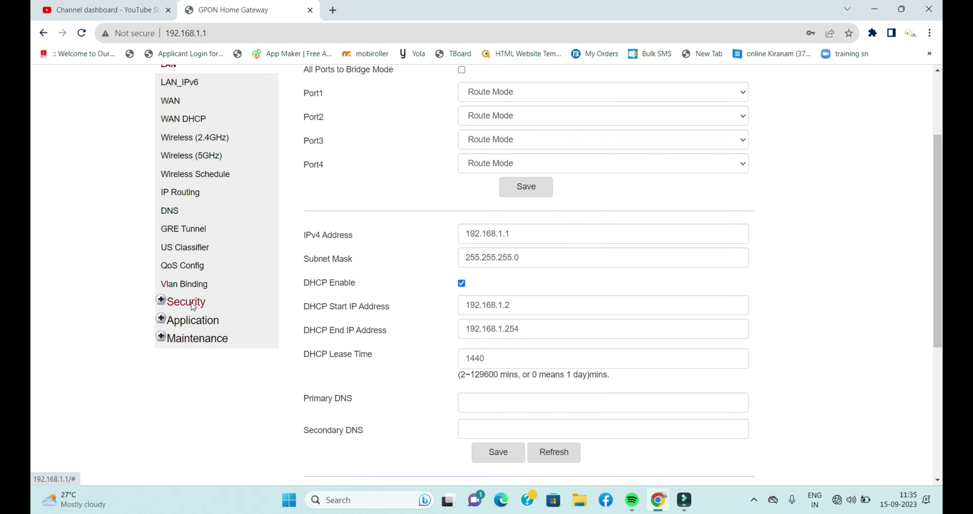
{"action": "left_click", "coordinate": [191, 303]}
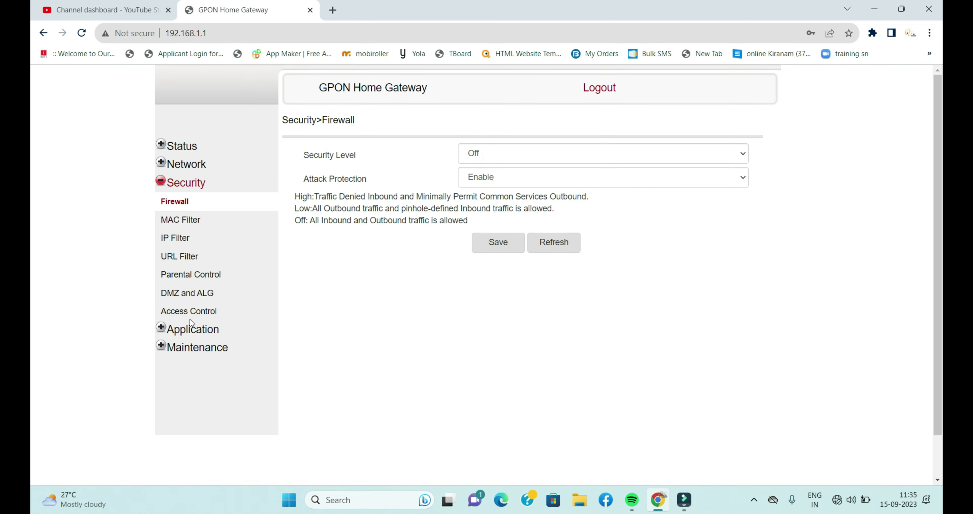
{"action": "left_click", "coordinate": [189, 328]}
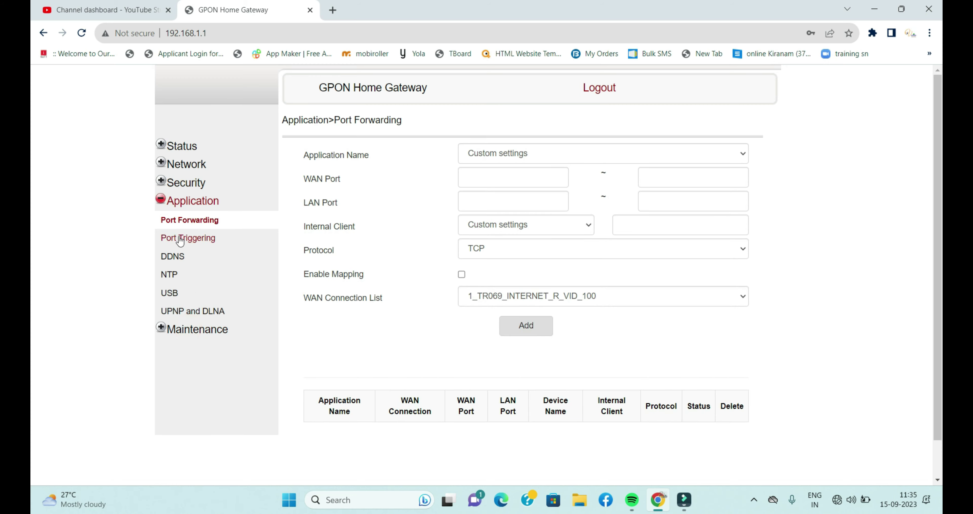
{"action": "left_click", "coordinate": [169, 293]}
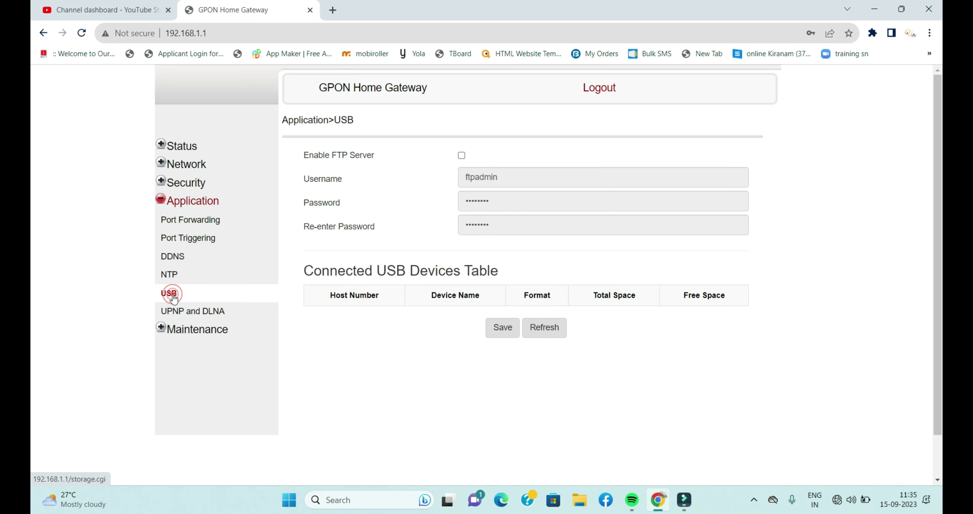
- Enable the FTP server, enter a new FTP password in both password fields, and save
{"action": "left_click", "coordinate": [462, 156]}
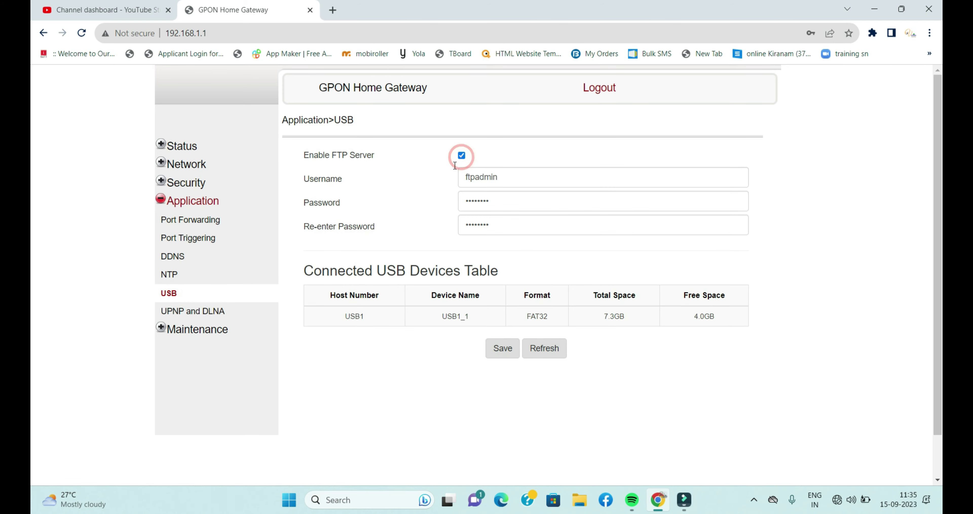
{"action": "left_click", "coordinate": [495, 178]}
{"action": "left_click", "coordinate": [510, 176]}
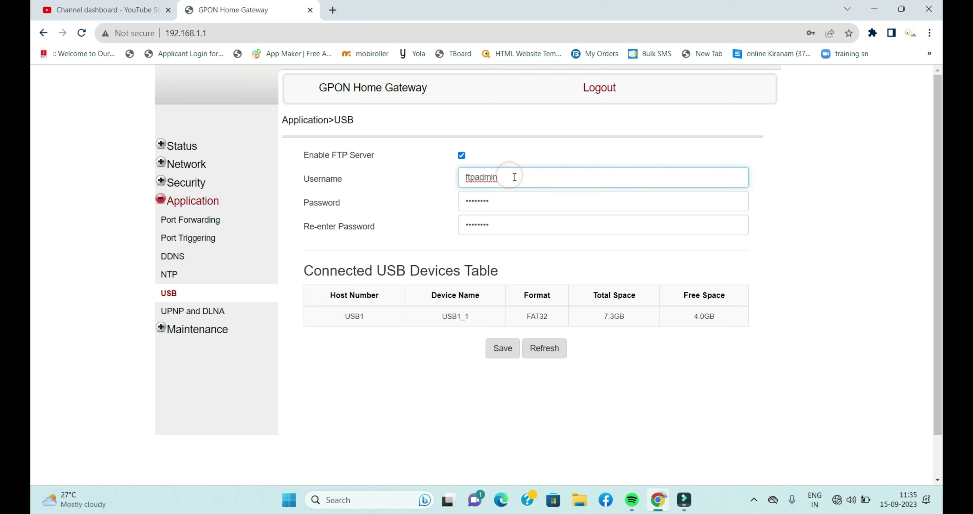
{"action": "double_click", "coordinate": [516, 175]}
{"action": "left_click", "coordinate": [531, 202]}
{"action": "double_click", "coordinate": [531, 202]}
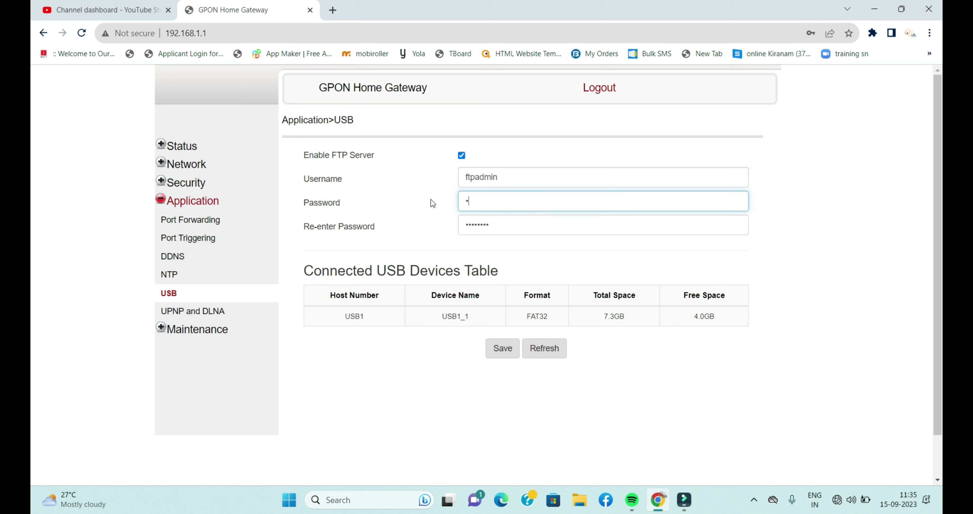
{"action": "double_click", "coordinate": [495, 222]}
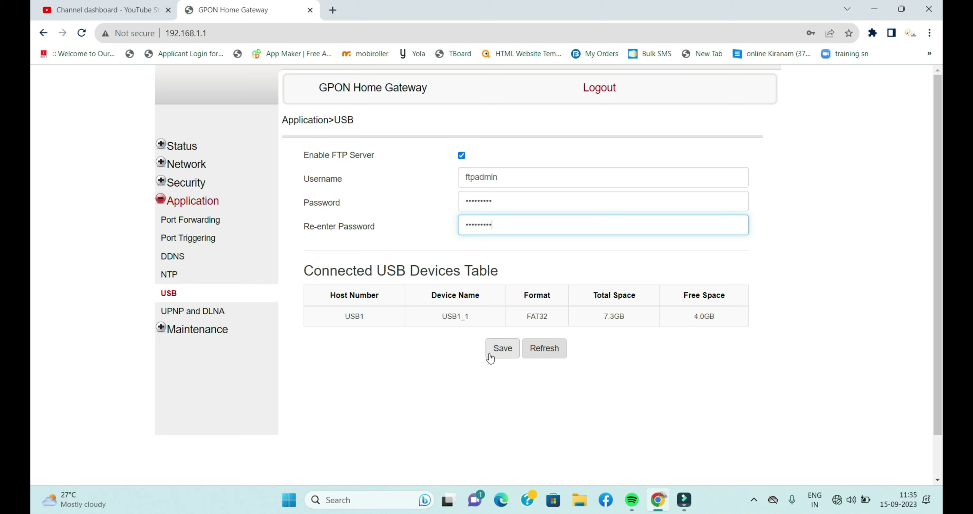
{"action": "left_click", "coordinate": [503, 347]}
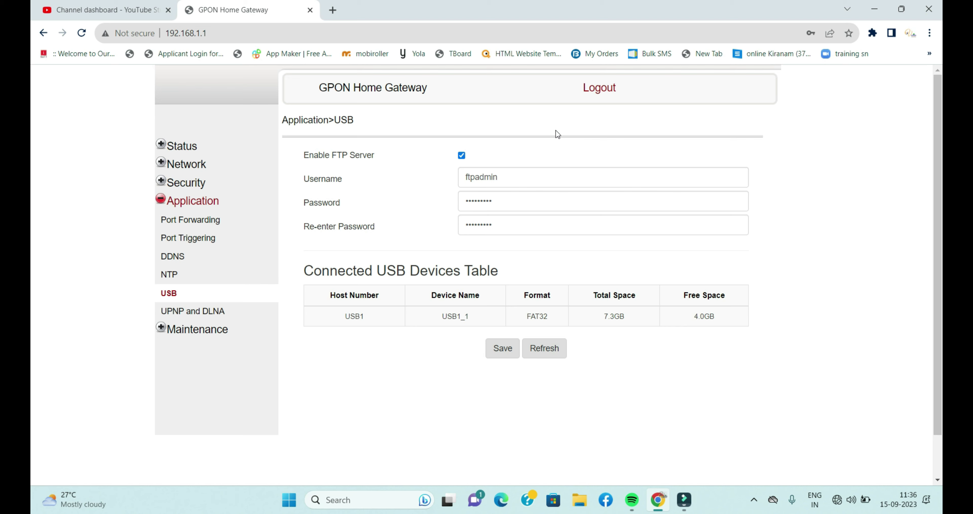
- Highlight the USB drive's 7.3GB total and 4.0GB free space values
{"action": "left_click_drag", "start_coordinate": [603, 317], "coordinate": [626, 318]}
{"action": "double_click", "coordinate": [696, 316]}
{"action": "left_click", "coordinate": [716, 336]}
- Open a new Chrome tab, then switch back to the GPON Home Gateway USB page
{"action": "left_click", "coordinate": [333, 11]}
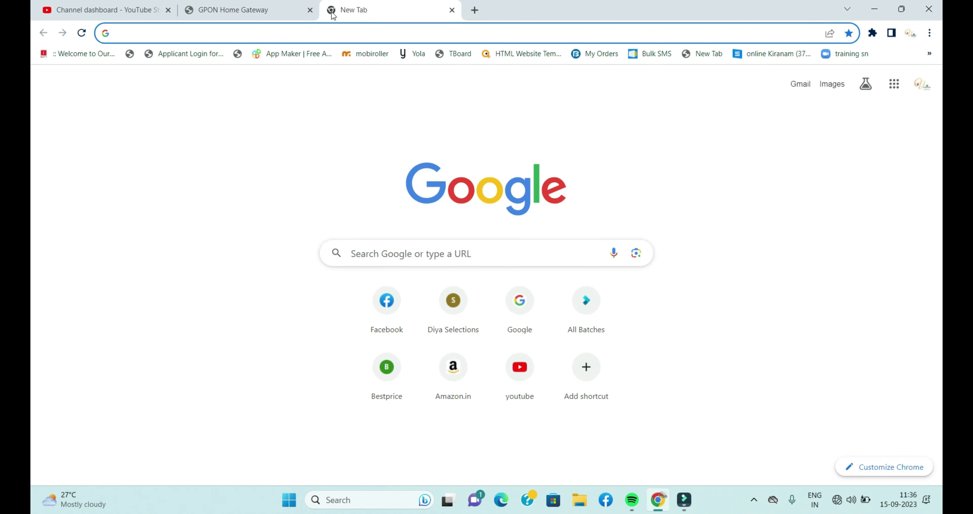
{"action": "left_click", "coordinate": [282, 13]}
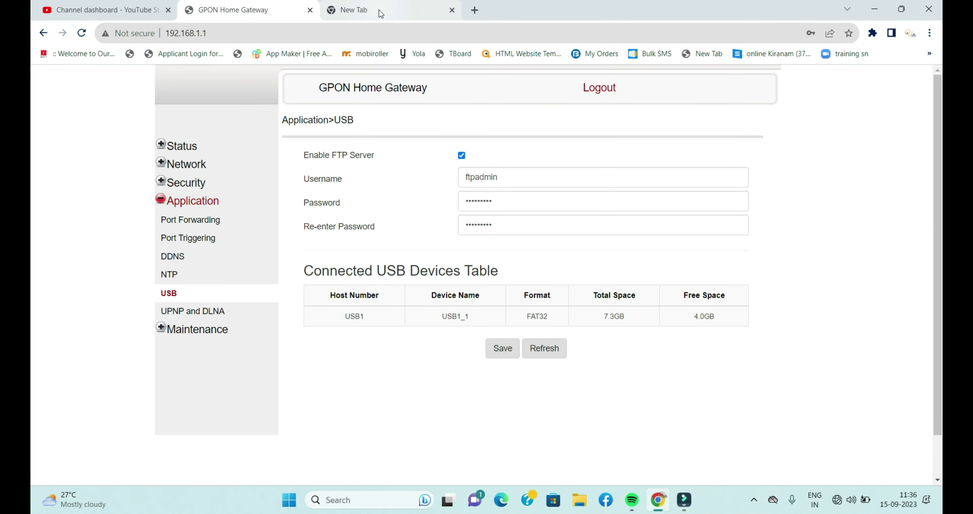
{"action": "mouse_move", "coordinate": [381, 14]}
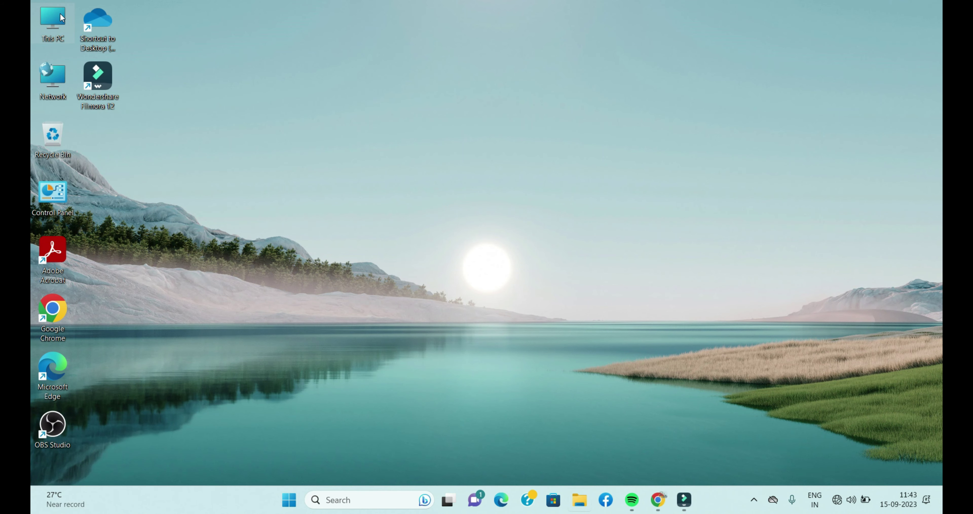
- In a new File Explorer window, go to ftp://192.168.1.1
{"action": "key", "text": "super+e"}
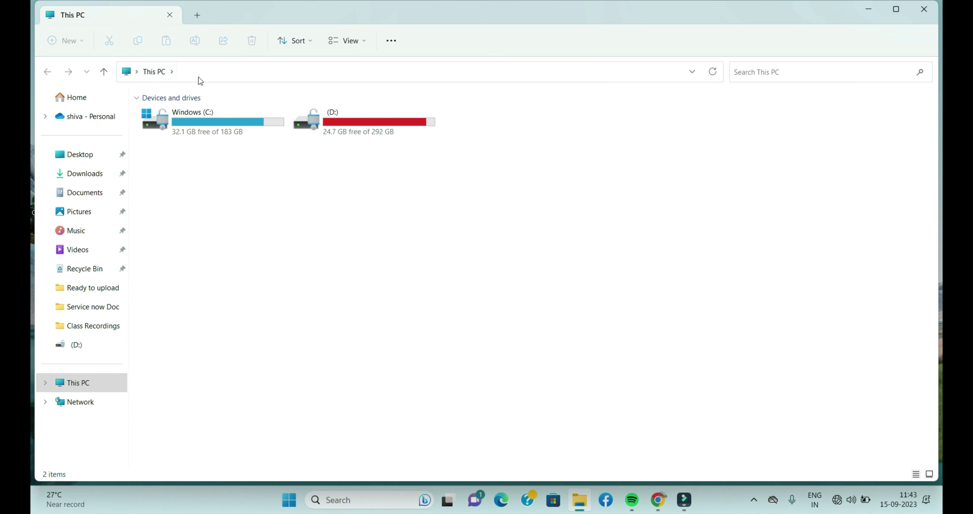
{"action": "left_click", "coordinate": [198, 73]}
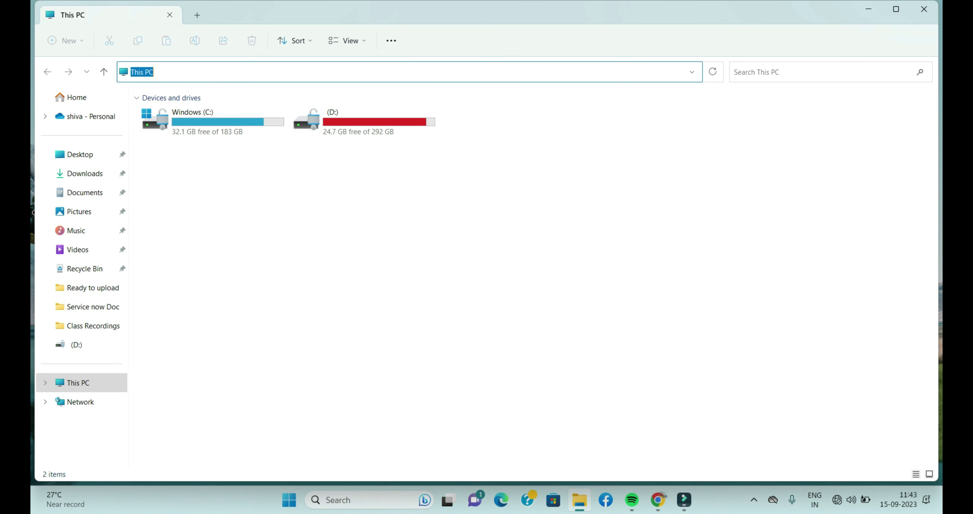
{"action": "type", "text": "ftp"}
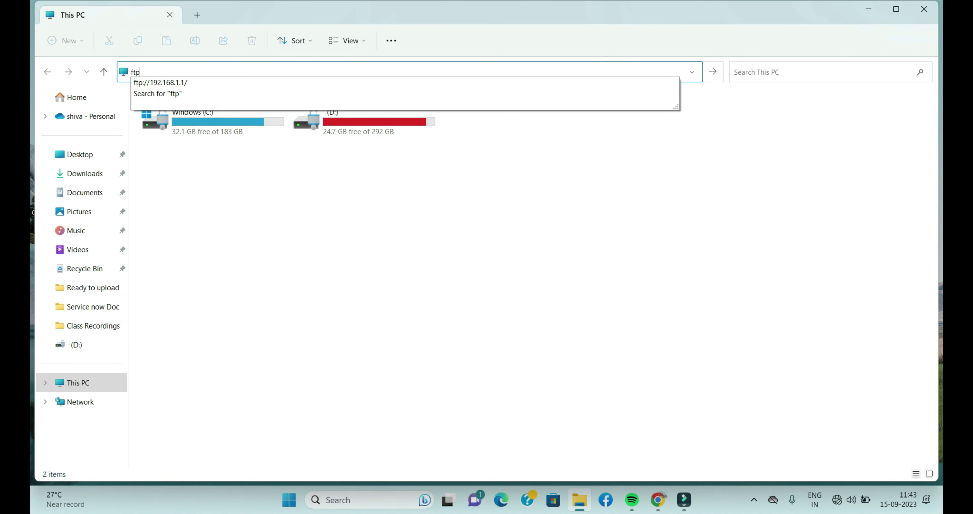
{"action": "type", "text": ":"}
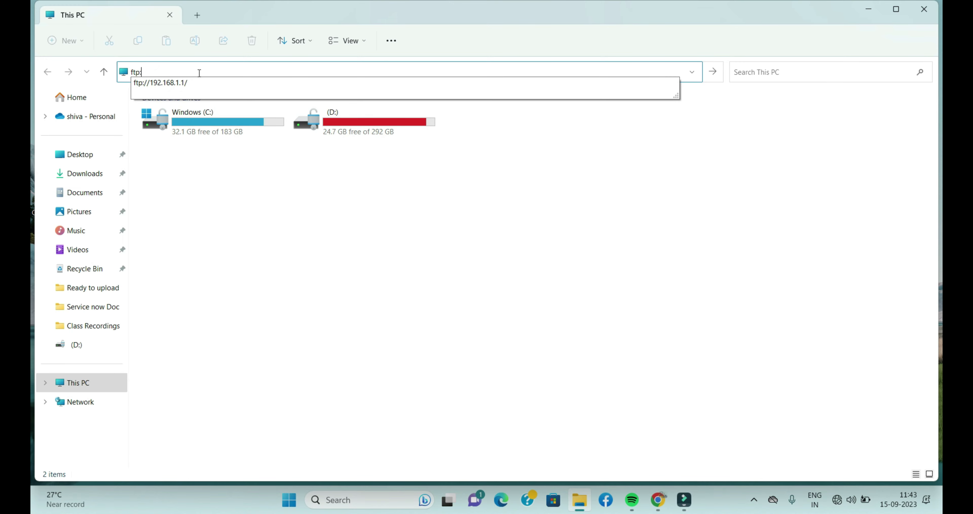
{"action": "type", "text": "//192.168.1.1"}
{"action": "key", "text": "Return"}
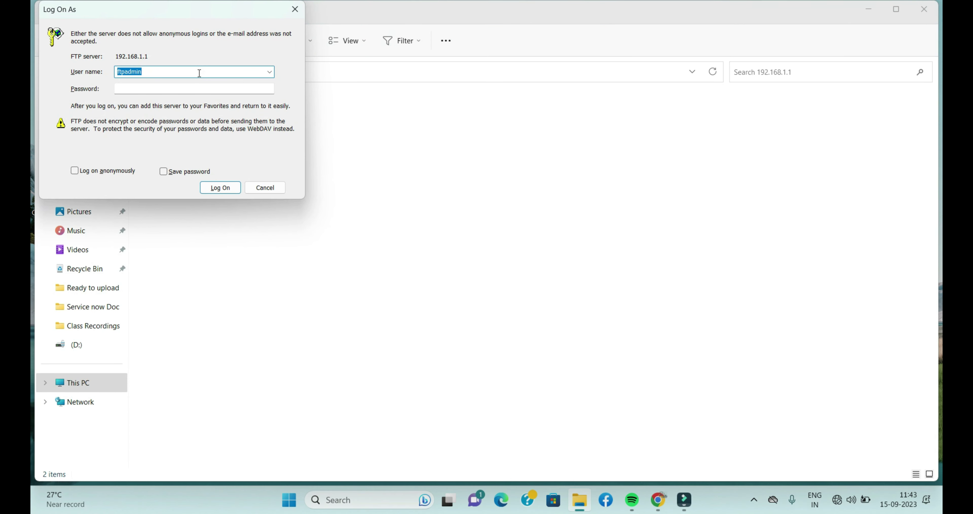
- Log on to the router's FTP server with the FTP username and password
{"action": "key", "text": "BackSpace"}
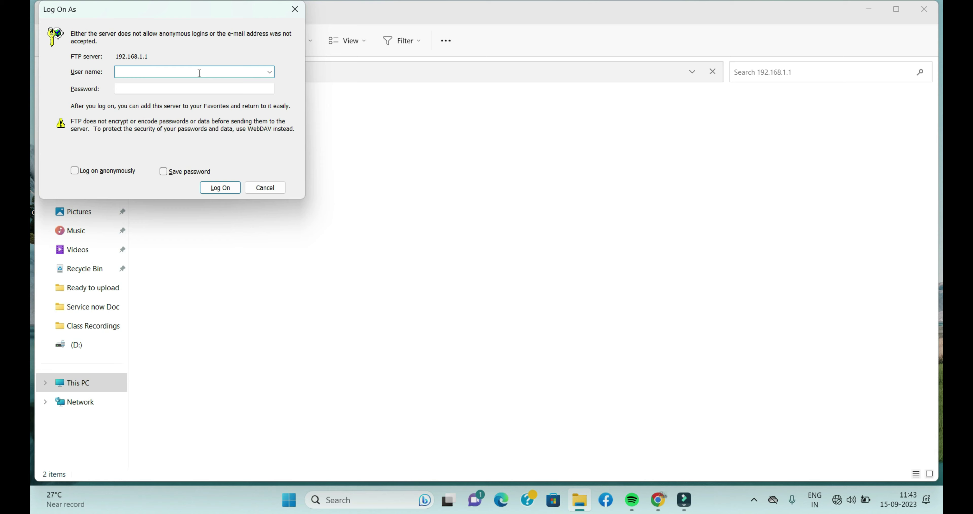
{"action": "type", "text": "ftpadmin"}
{"action": "key", "text": "Tab"}
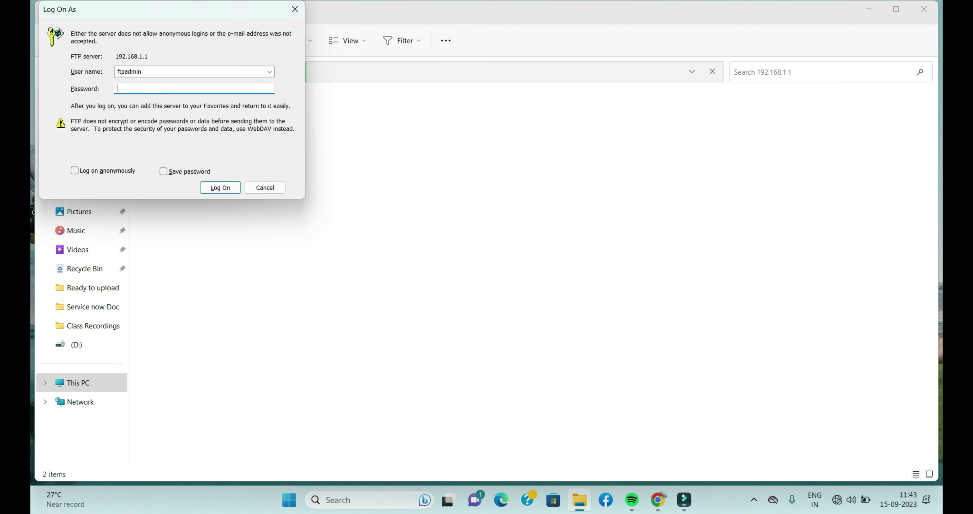
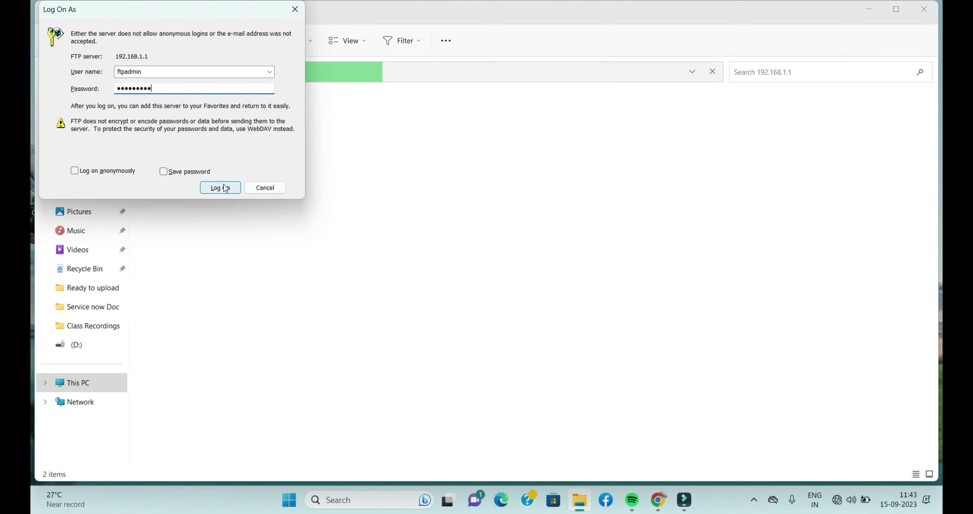
{"action": "left_click", "coordinate": [220, 187]}
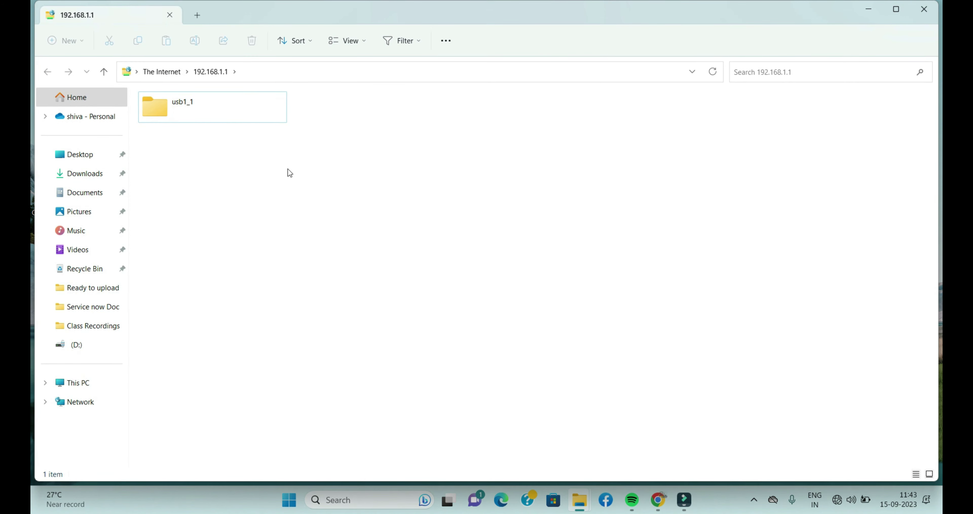
- Open the usb1_1, online education and Real Numbers folders in turn
{"action": "double_click", "coordinate": [210, 110]}
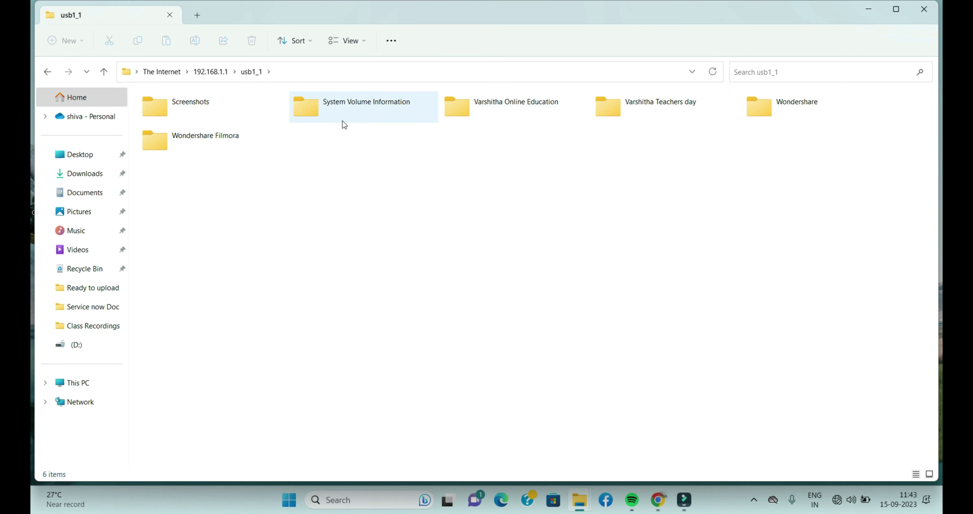
{"action": "double_click", "coordinate": [515, 109]}
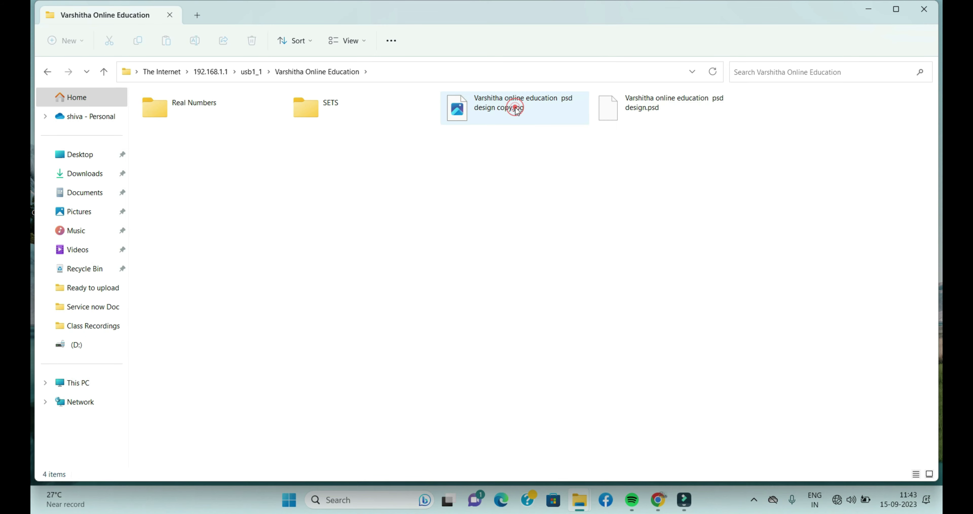
{"action": "double_click", "coordinate": [186, 109]}
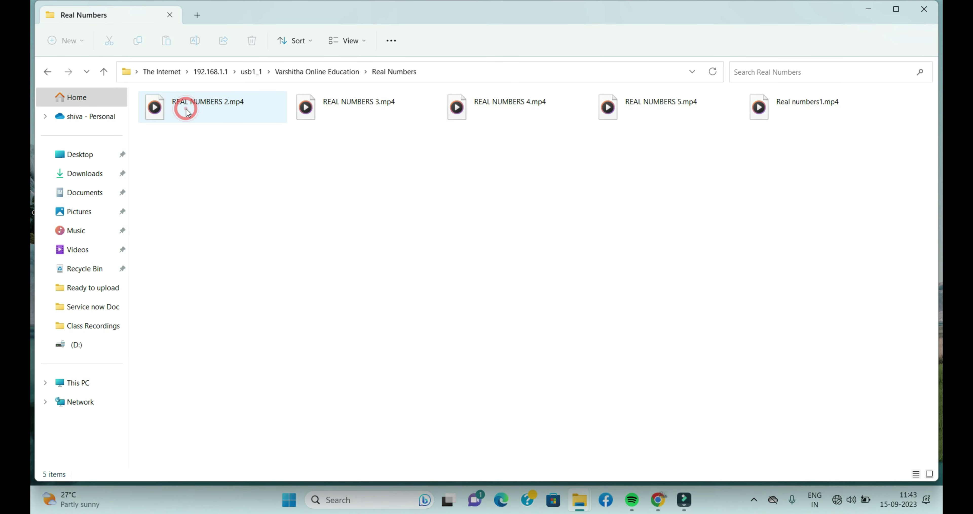
- View the Real Numbers folder's properties, then return to the 192.168.1.1 top level
{"action": "left_click", "coordinate": [104, 73]}
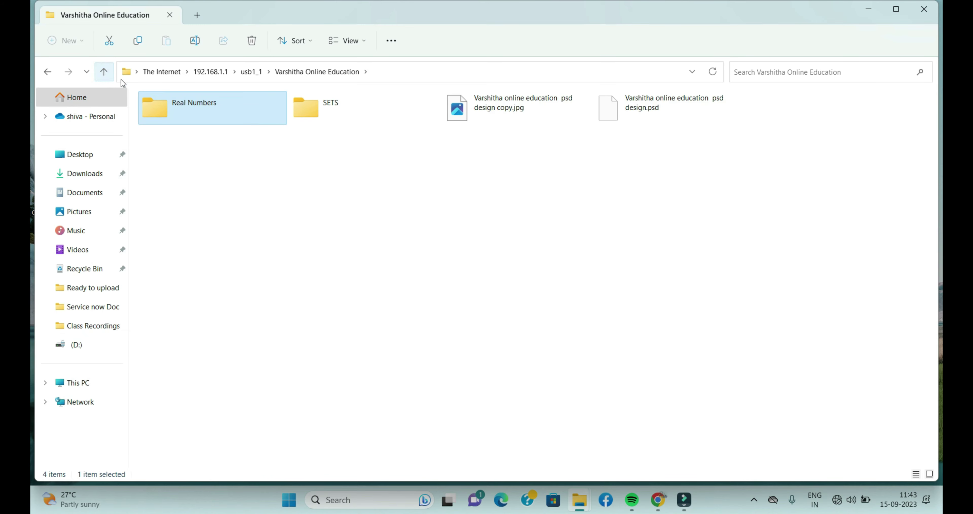
{"action": "right_click", "coordinate": [229, 106]}
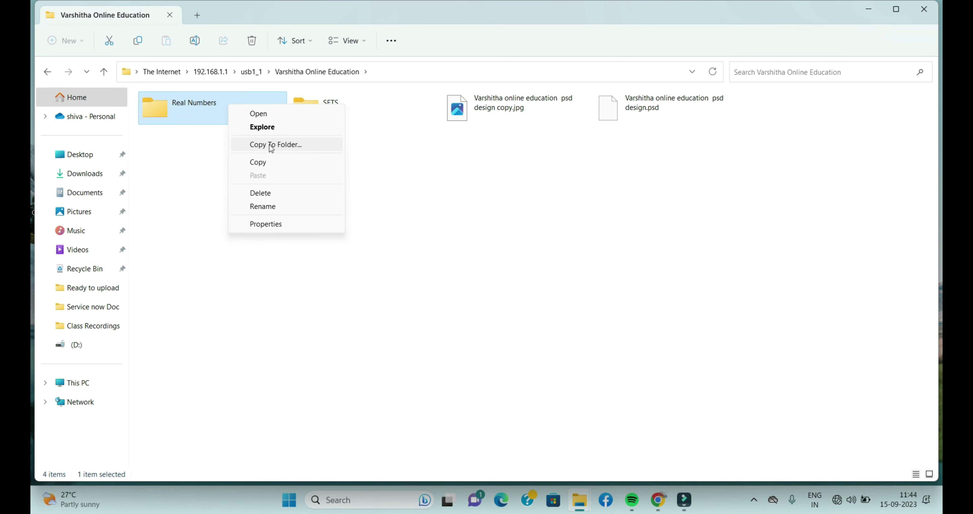
{"action": "left_click", "coordinate": [266, 224]}
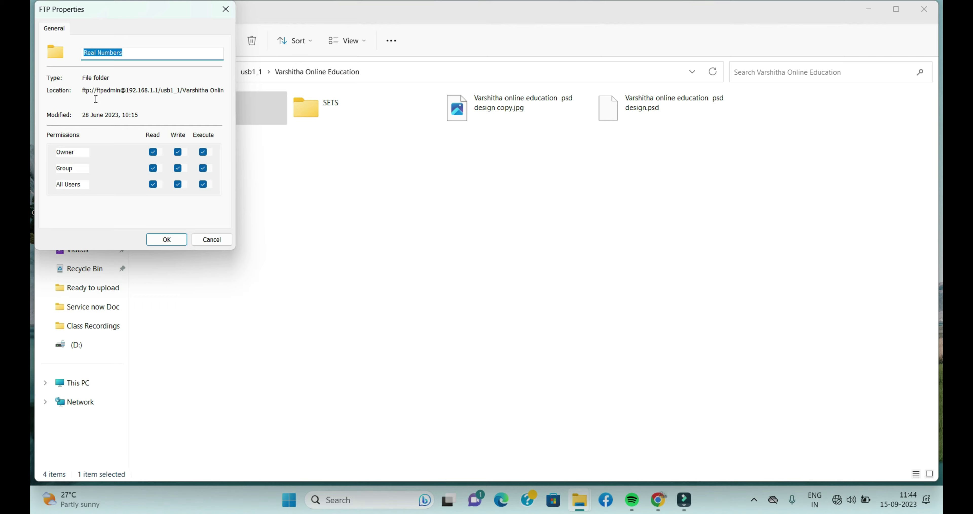
{"action": "left_click", "coordinate": [212, 239]}
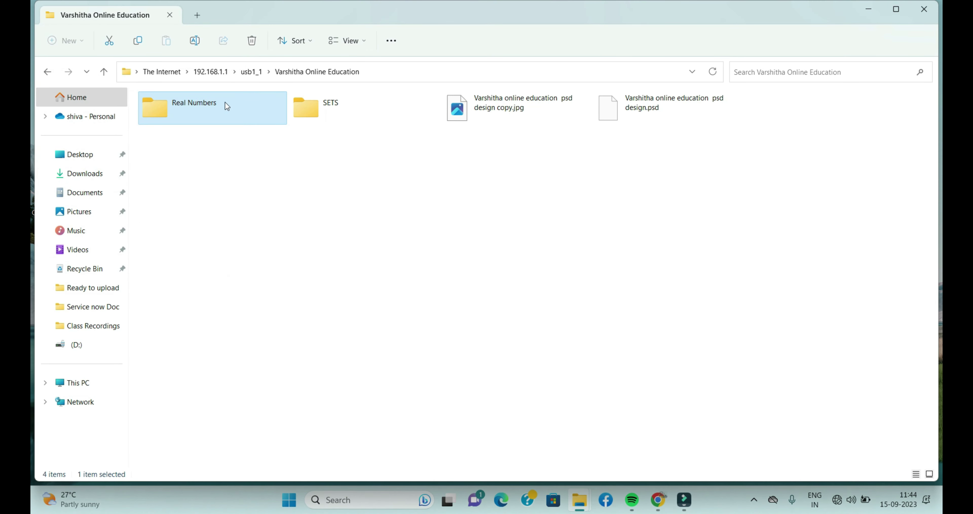
{"action": "left_click", "coordinate": [104, 71]}
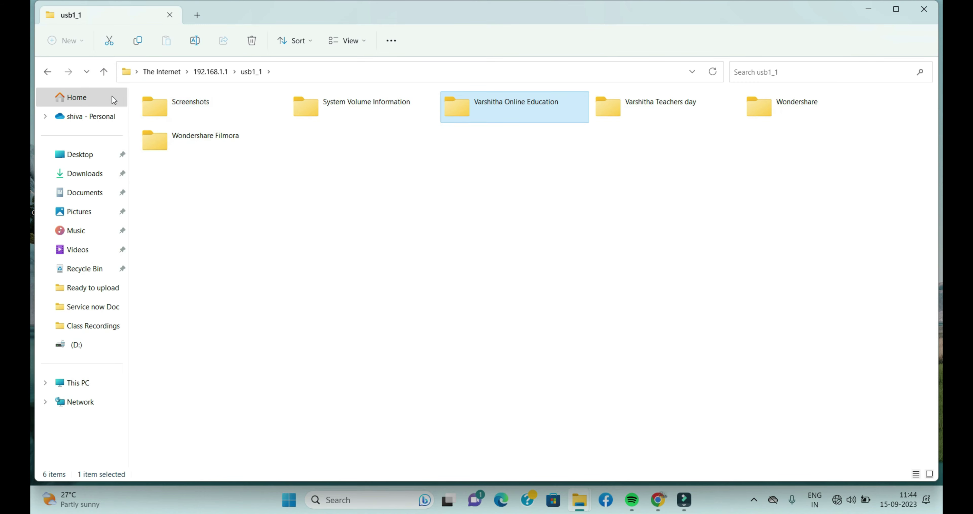
{"action": "left_click", "coordinate": [104, 71]}
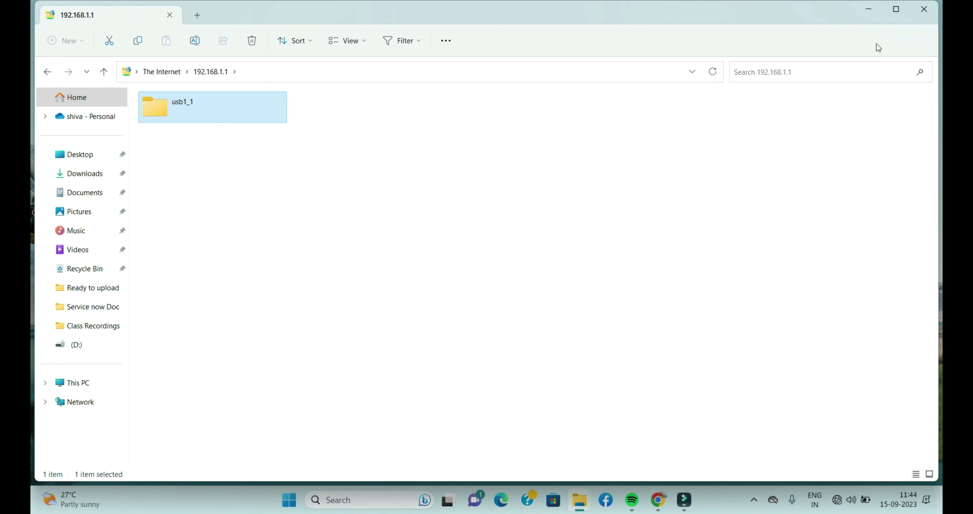
- Close both router folder windows and switch to Chrome's address bar
{"action": "left_click", "coordinate": [924, 11]}
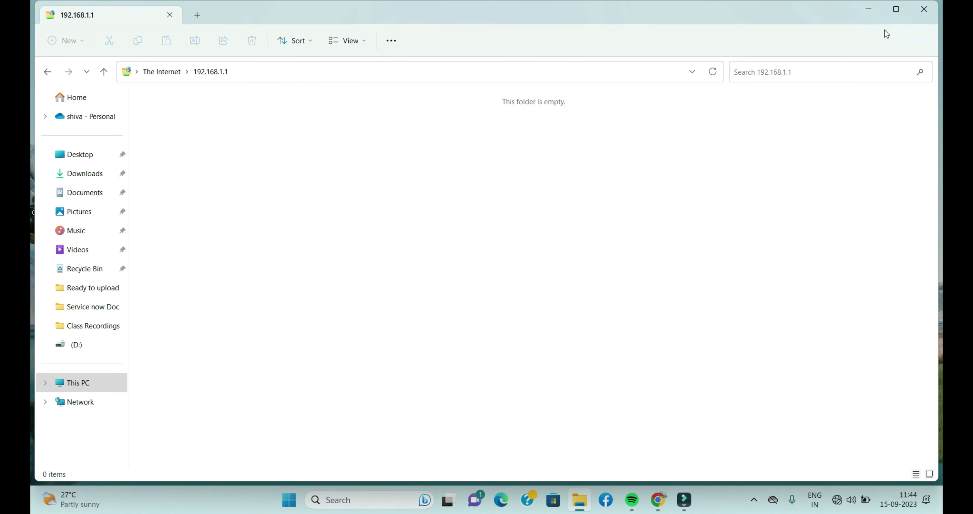
{"action": "left_click", "coordinate": [923, 10]}
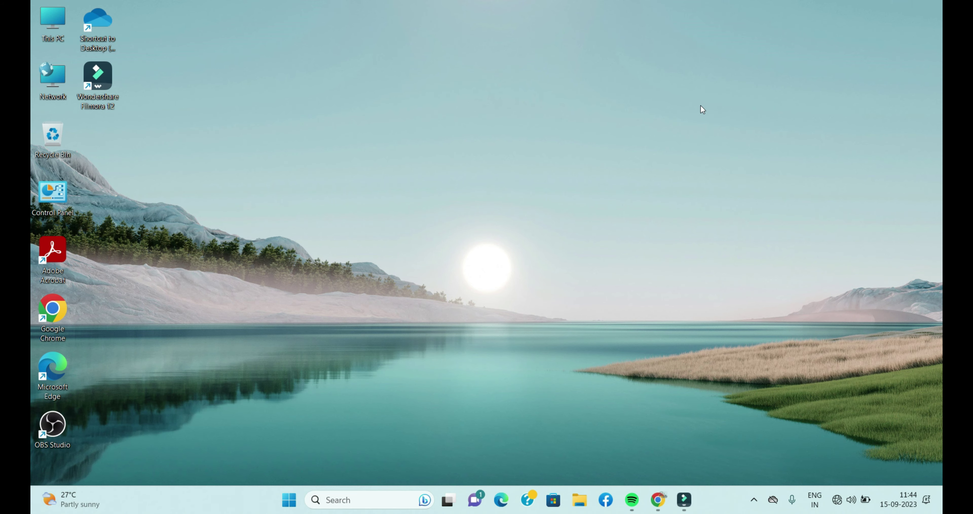
{"action": "left_click", "coordinate": [658, 500]}
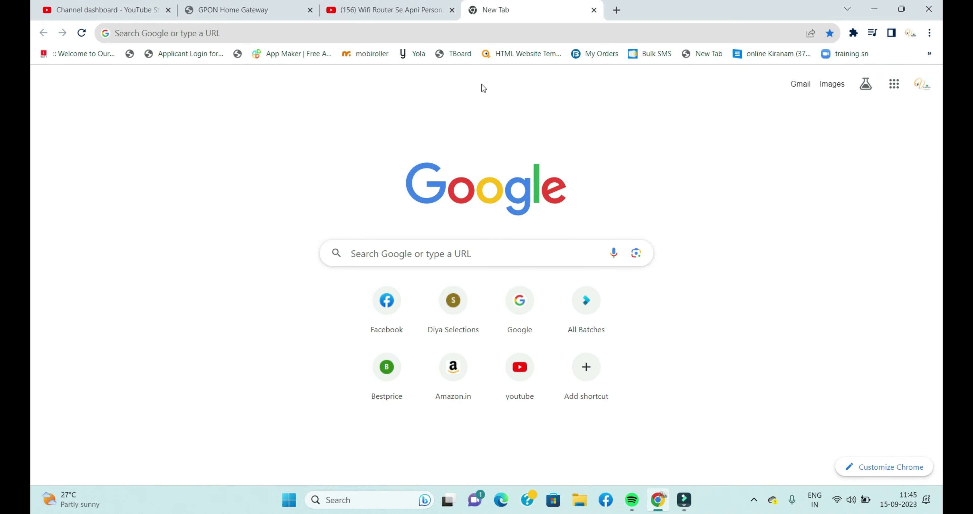
{"action": "left_click", "coordinate": [373, 35]}
- Search Google for 'filezilla client' via the address bar suggestion
{"action": "type", "text": "fi"}
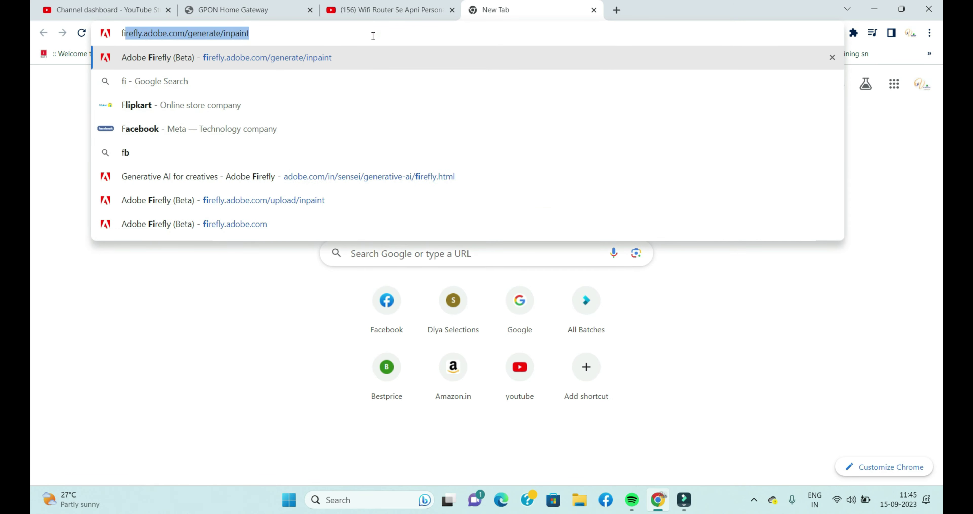
{"action": "type", "text": "lezilla"}
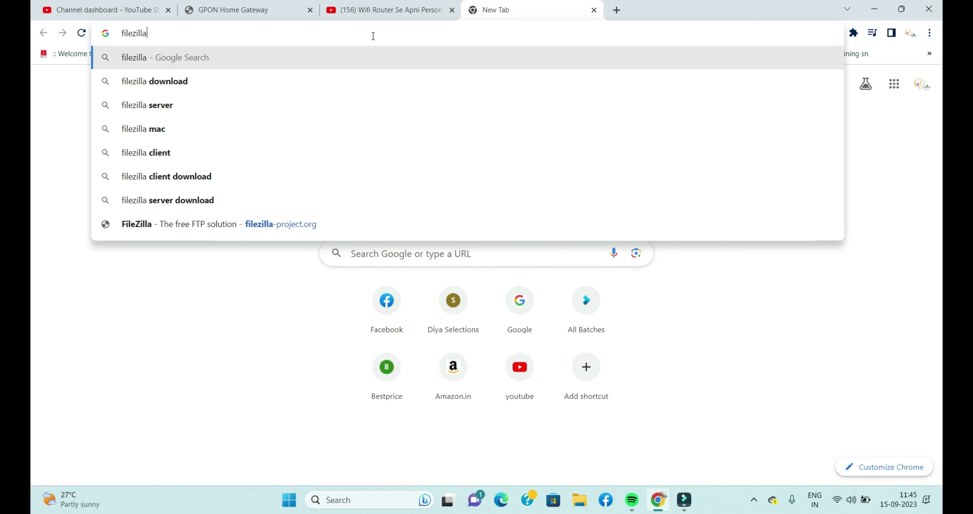
{"action": "left_click", "coordinate": [155, 156]}
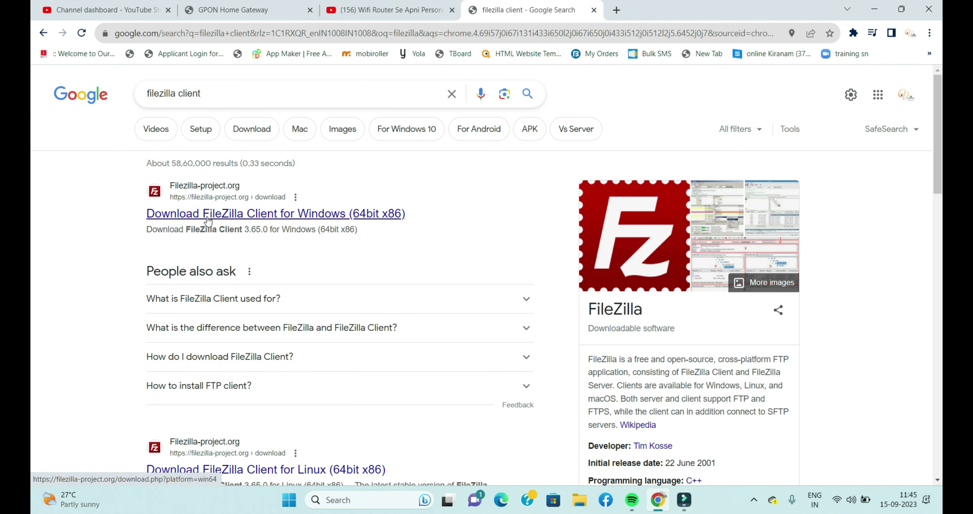
- Download the free FileZilla 3.65.0 win64 installer, keep it despite the warning, and run it
{"action": "left_click", "coordinate": [209, 213]}
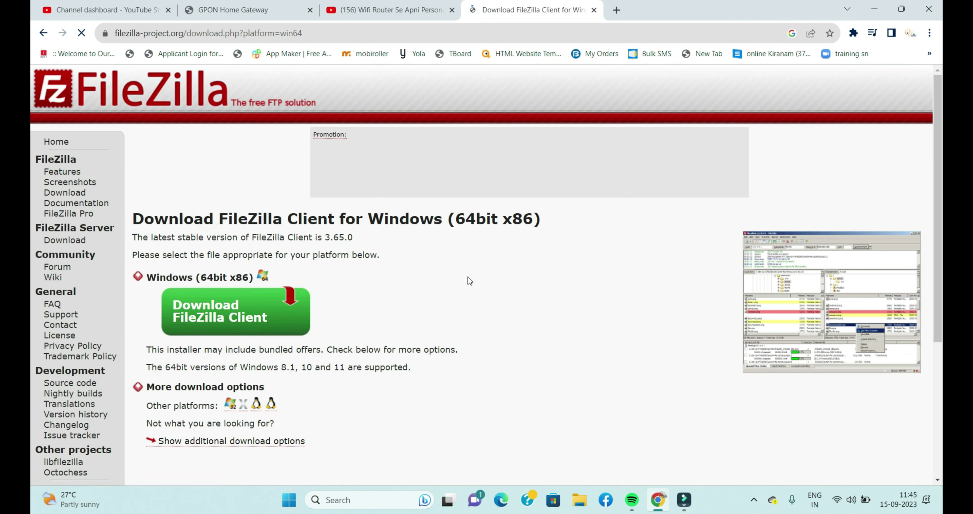
{"action": "scroll", "coordinate": [393, 246], "scroll_direction": "down", "scroll_amount": 1}
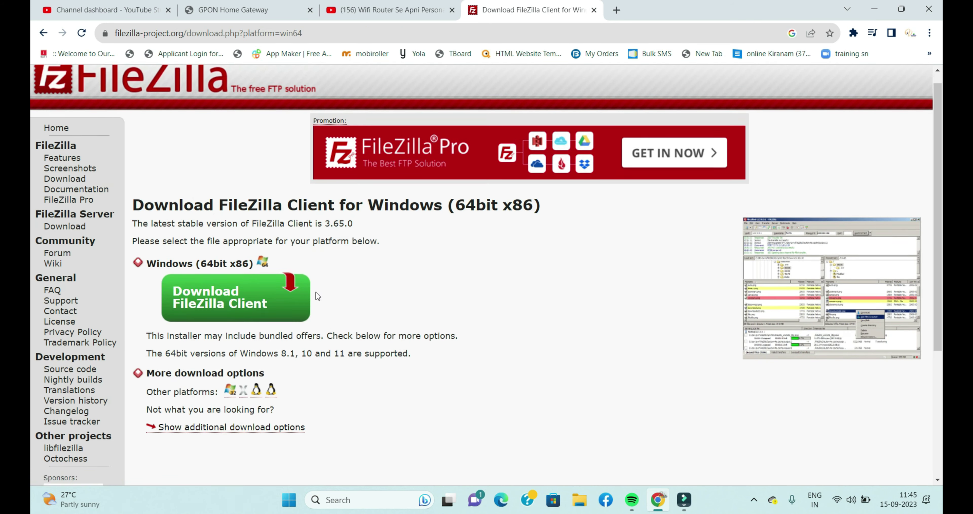
{"action": "left_click", "coordinate": [272, 249]}
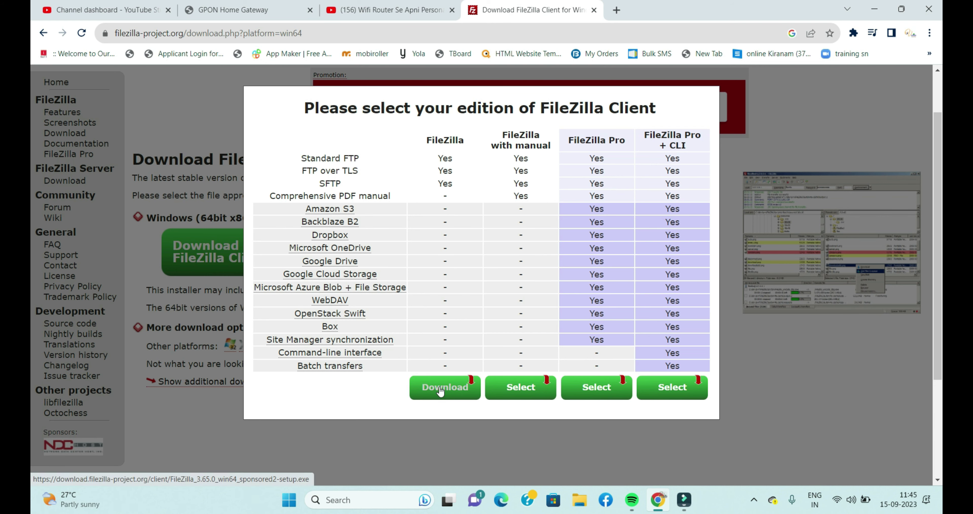
{"action": "left_click", "coordinate": [452, 384]}
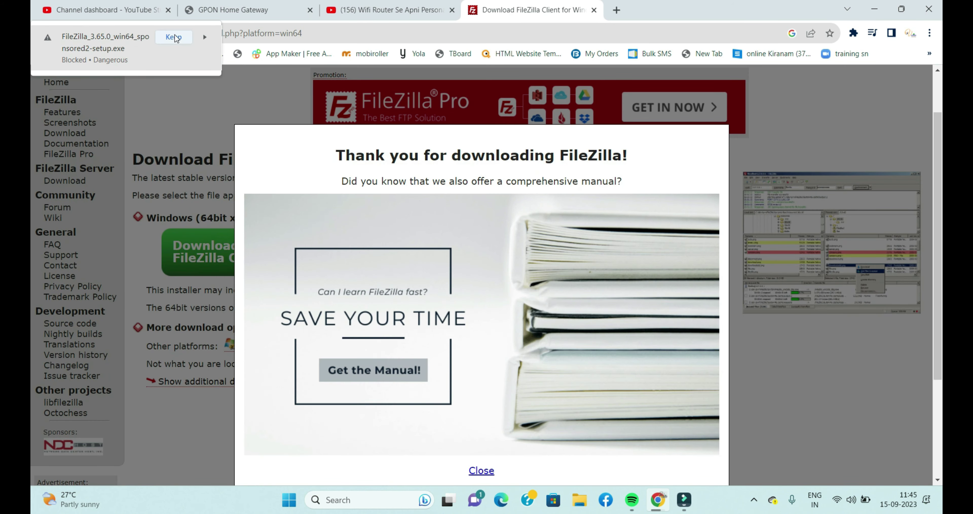
{"action": "left_click", "coordinate": [175, 37]}
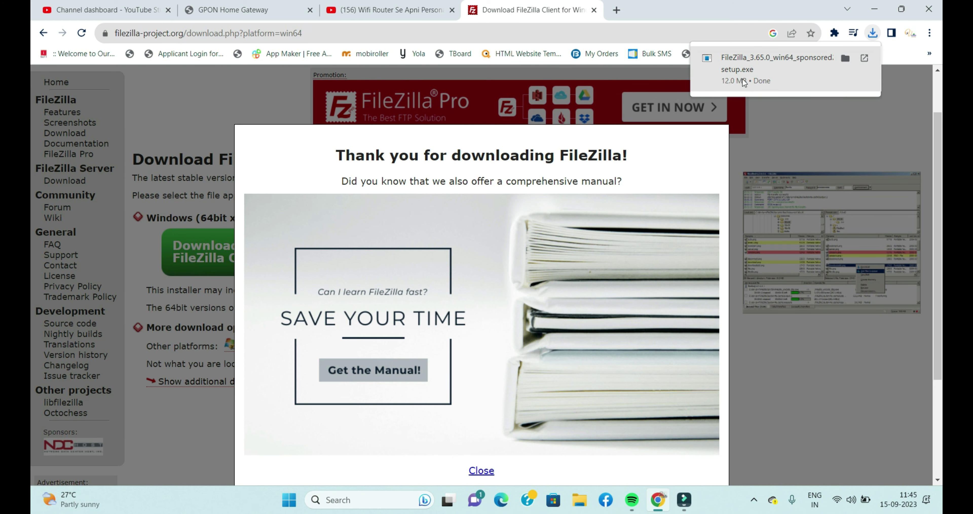
{"action": "left_click", "coordinate": [481, 470]}
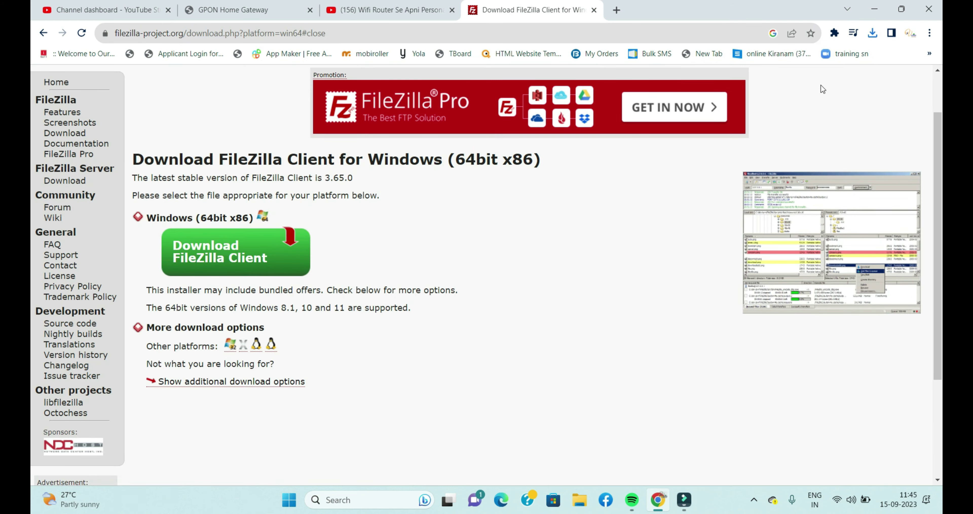
{"action": "left_click", "coordinate": [872, 33]}
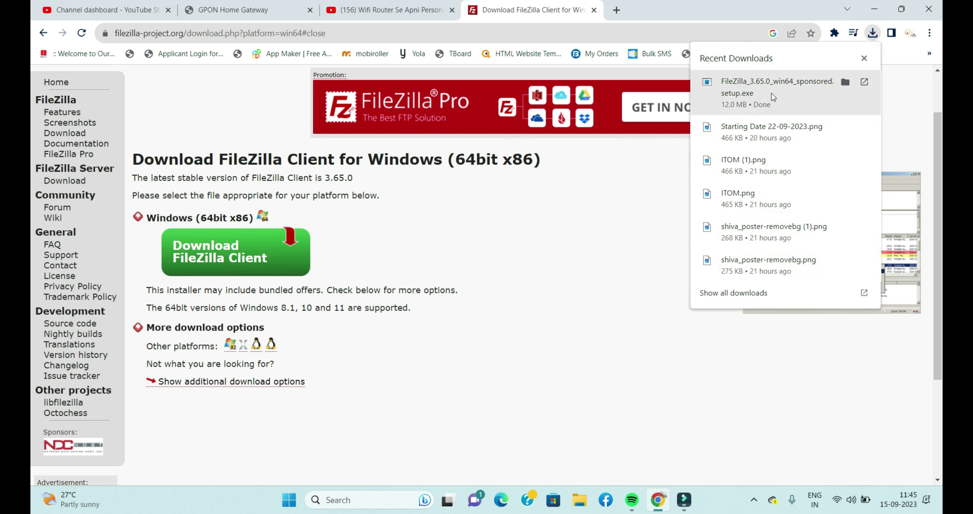
{"action": "left_click", "coordinate": [759, 87]}
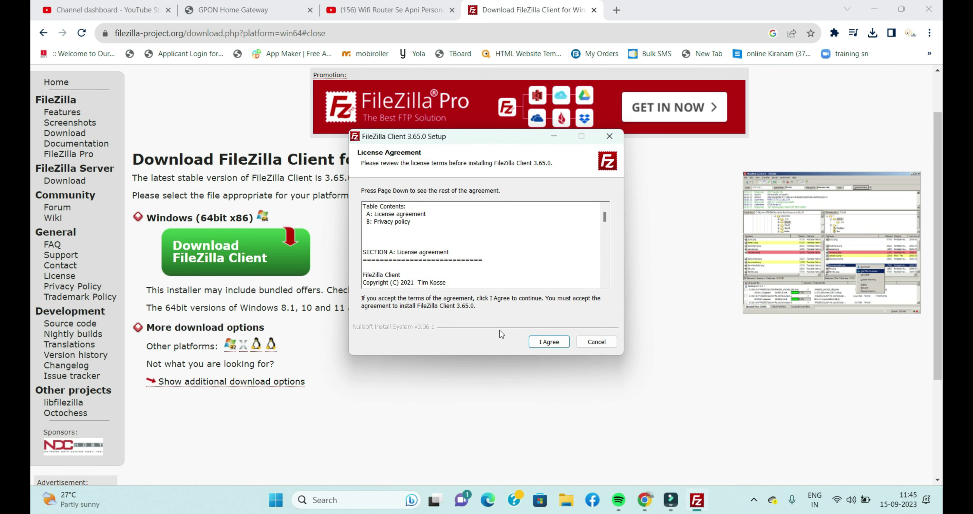
- Accept the license and Opera offer, keep default components and folders, install, and launch FileZilla
{"action": "left_click", "coordinate": [548, 342]}
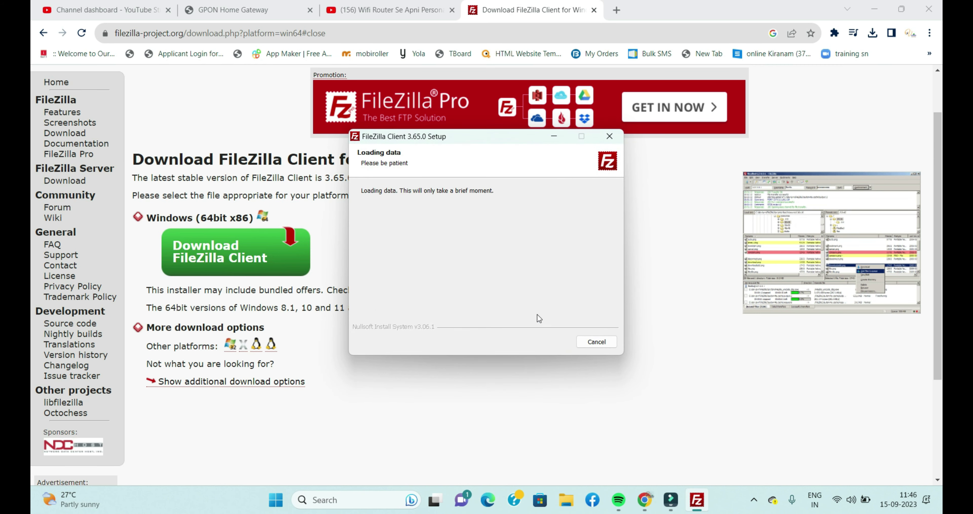
{"action": "left_click", "coordinate": [366, 316]}
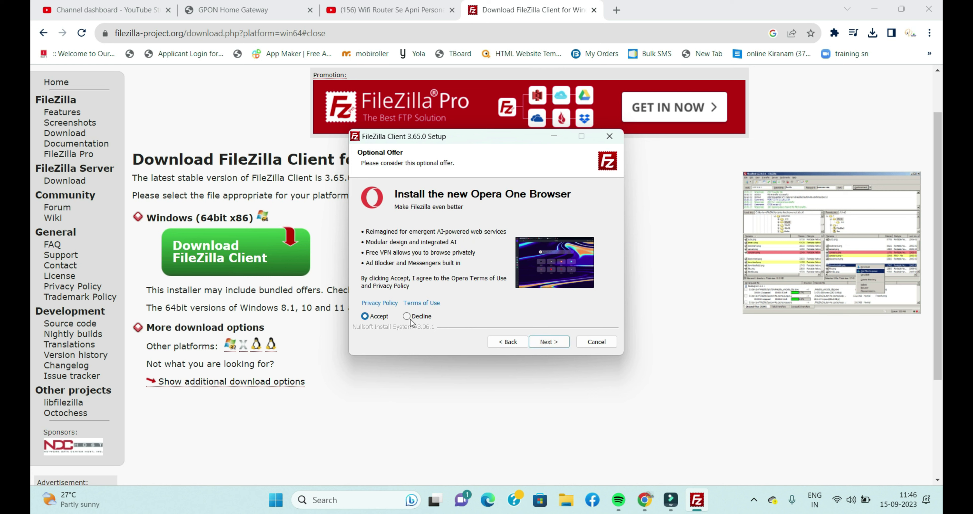
{"action": "left_click", "coordinate": [550, 343]}
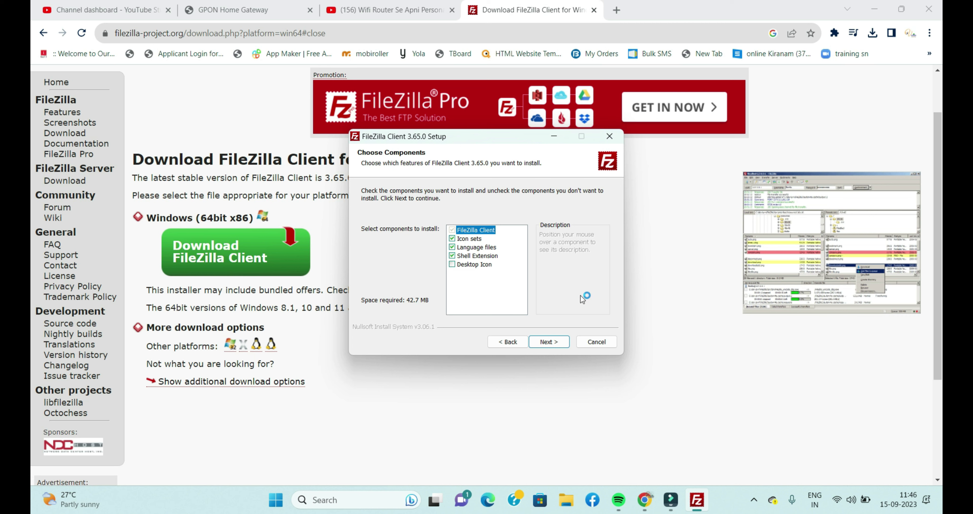
{"action": "left_click", "coordinate": [548, 342]}
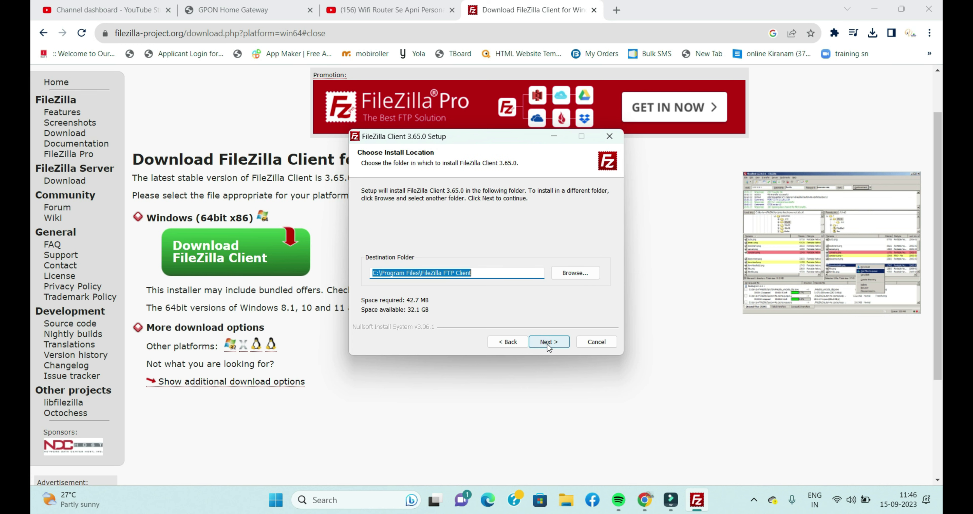
{"action": "left_click", "coordinate": [548, 342]}
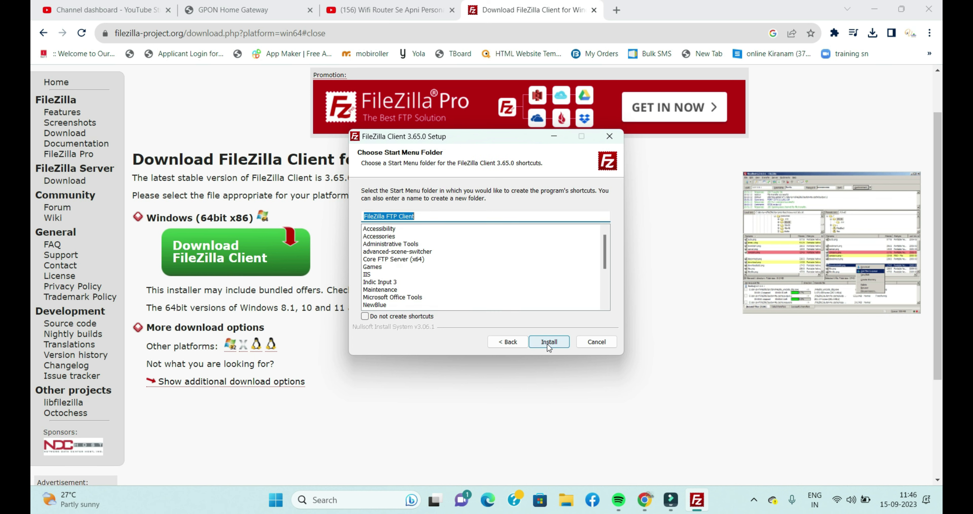
{"action": "left_click", "coordinate": [547, 342]}
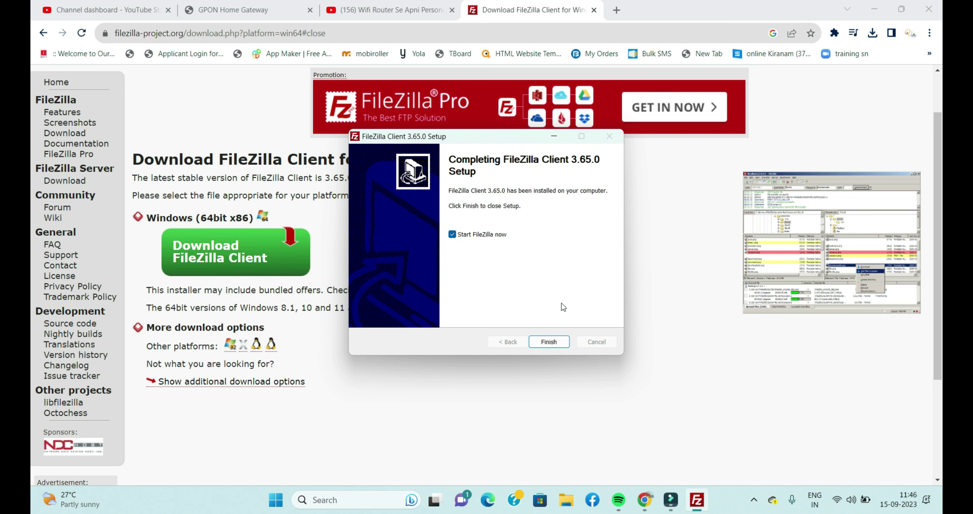
{"action": "left_click", "coordinate": [546, 341]}
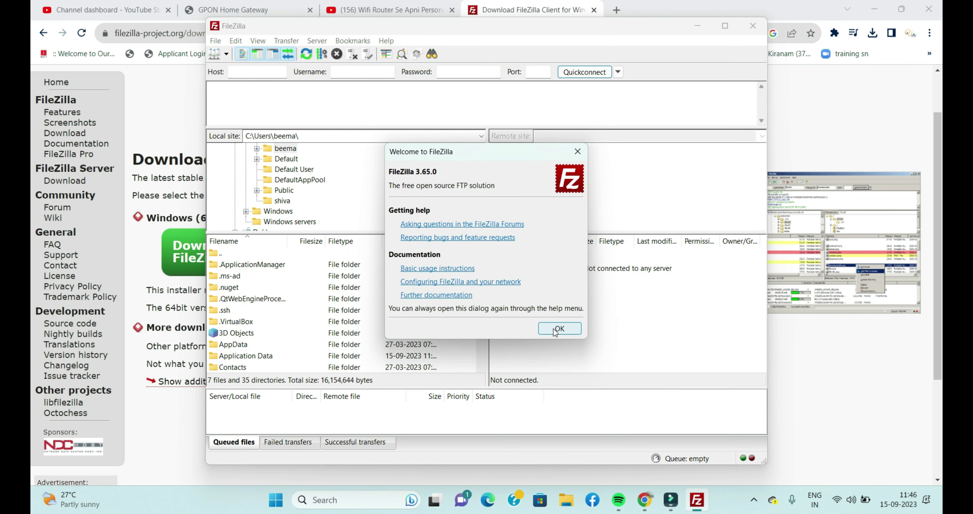
- Dismiss the welcome message, open the Site Manager and add a new site under My Sites
{"action": "left_click", "coordinate": [554, 328]}
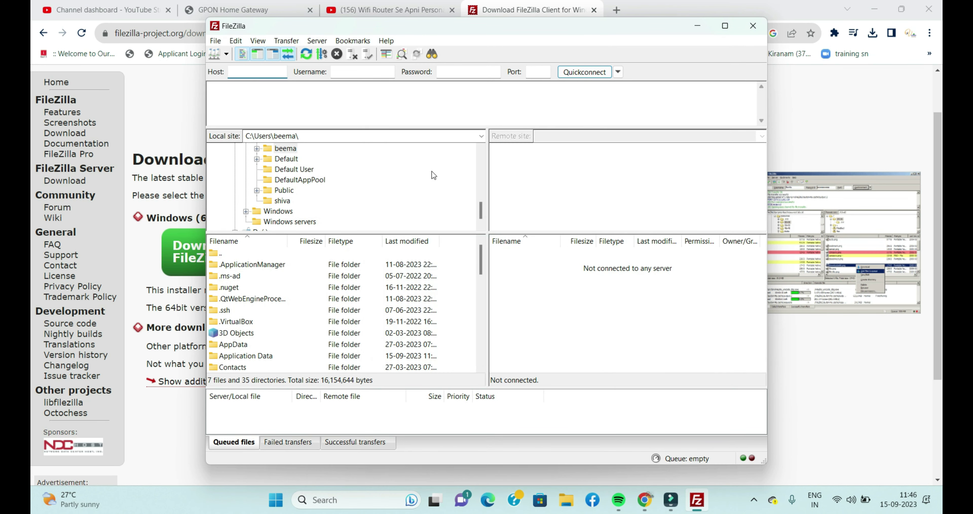
{"action": "left_click", "coordinate": [215, 40]}
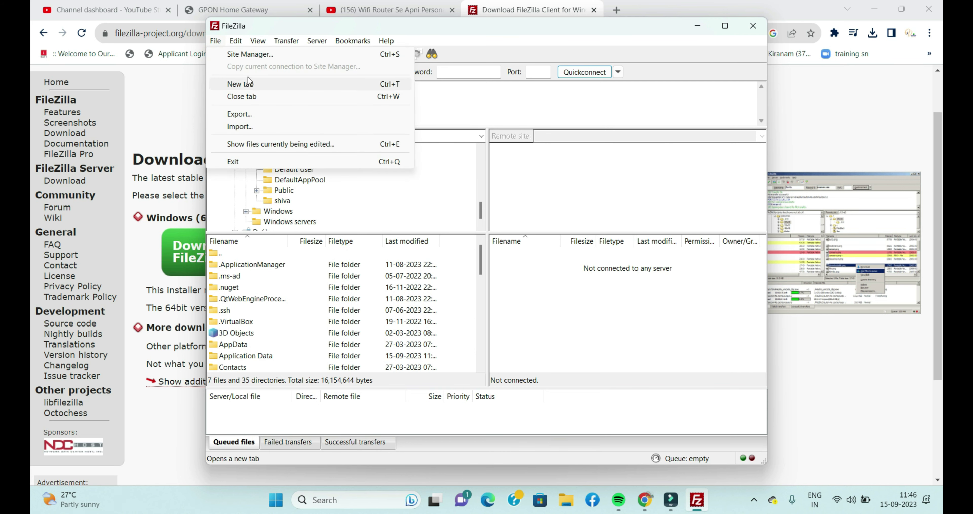
{"action": "left_click", "coordinate": [251, 54]}
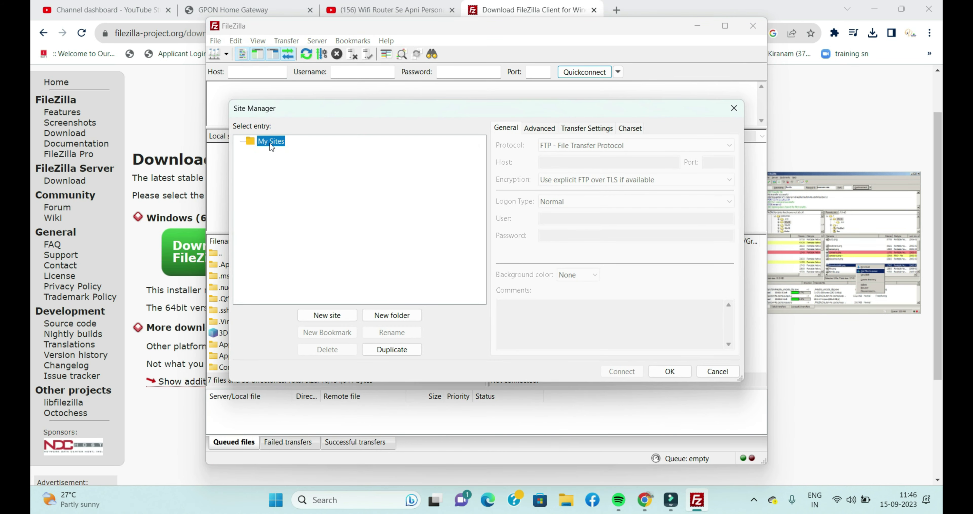
{"action": "left_click", "coordinate": [327, 315]}
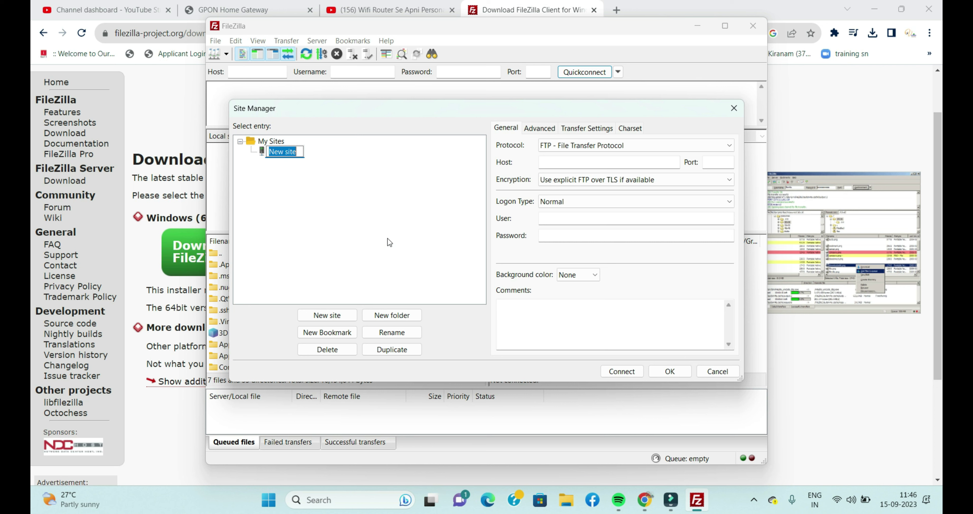
- Try renaming the New site entry and adding another, dismissing the missing hostname warning
{"action": "left_click", "coordinate": [284, 152]}
{"action": "left_click", "coordinate": [331, 162]}
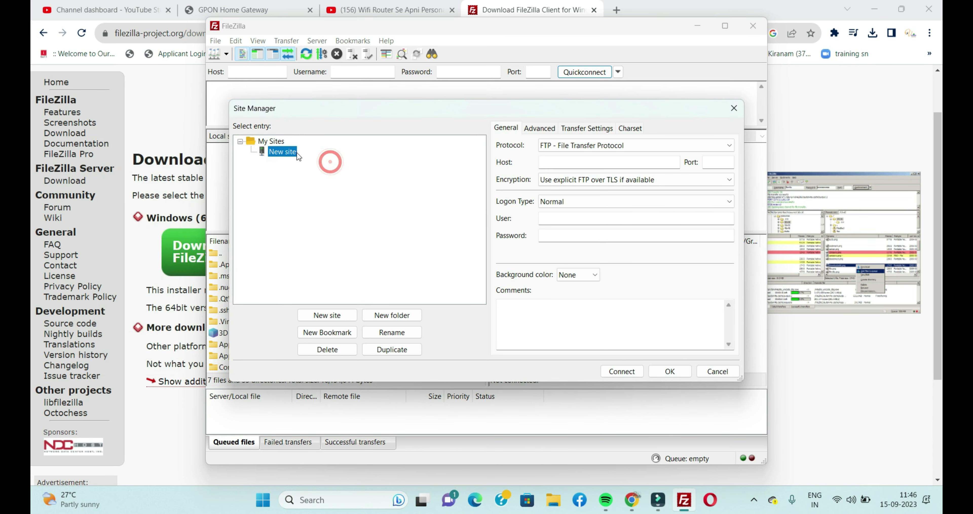
{"action": "left_click", "coordinate": [287, 152]}
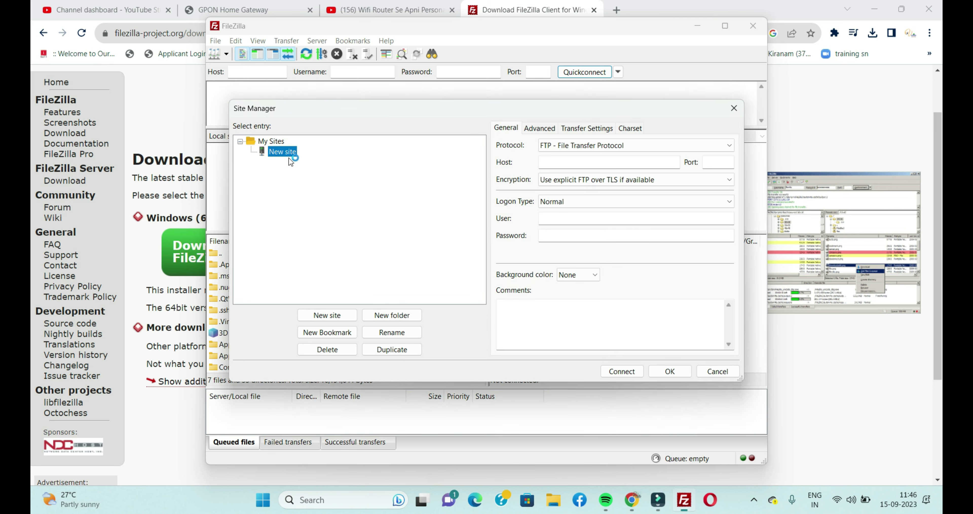
{"action": "left_click", "coordinate": [331, 314]}
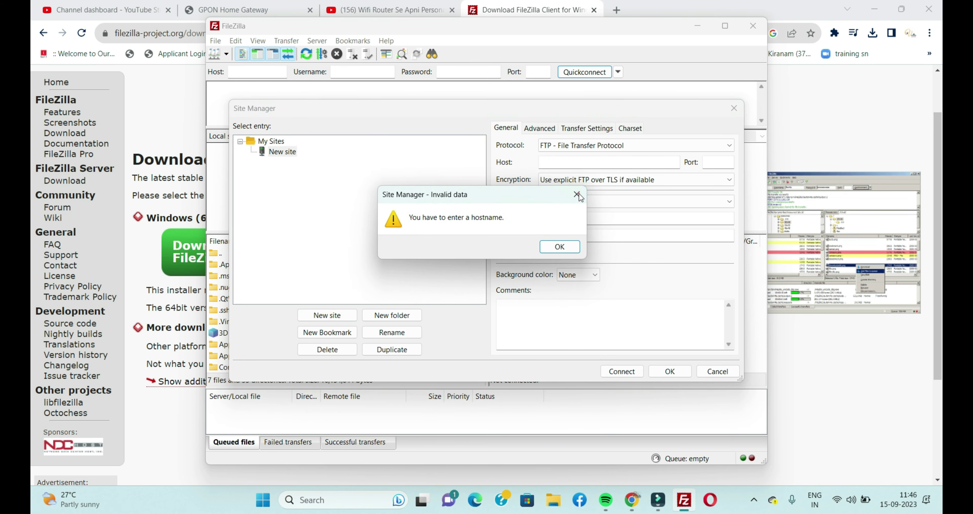
{"action": "left_click", "coordinate": [577, 194]}
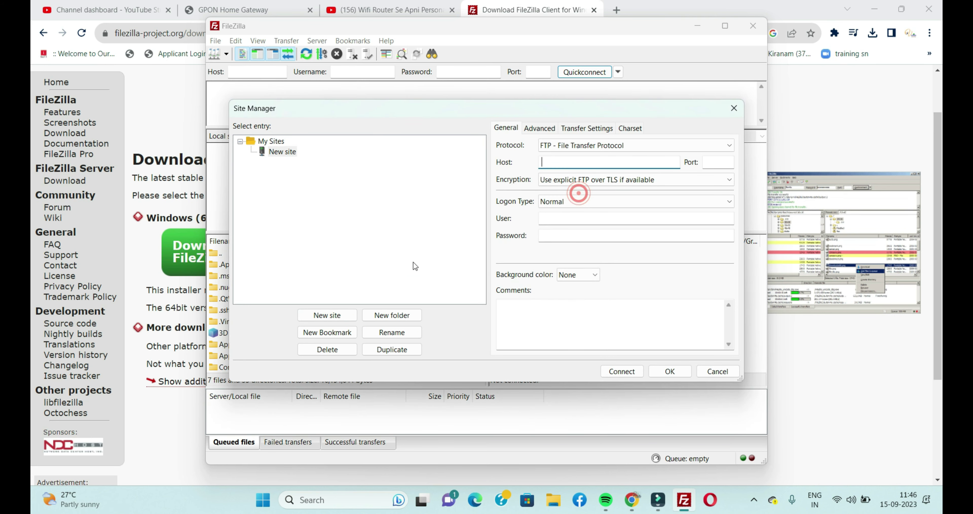
- Delete the unfinished New site entry and create a fresh one
{"action": "left_click", "coordinate": [290, 151]}
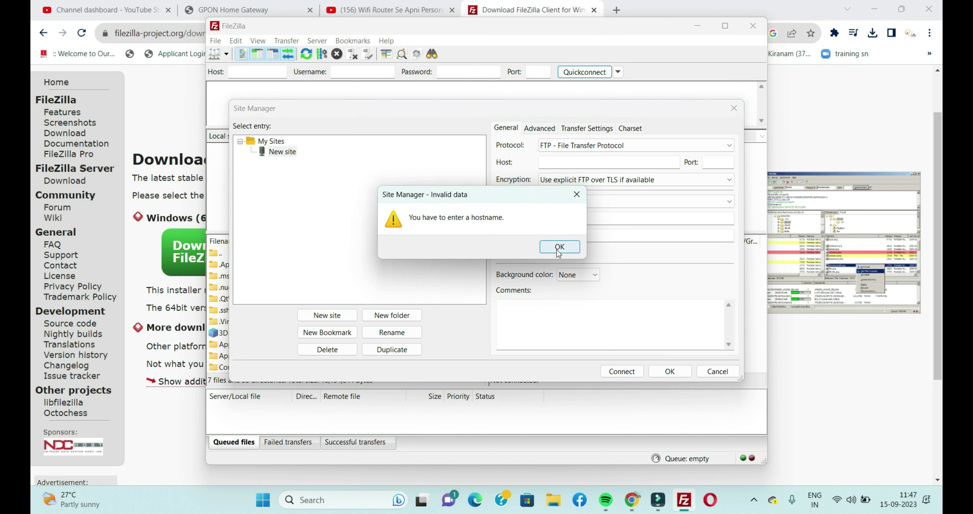
{"action": "left_click", "coordinate": [558, 247]}
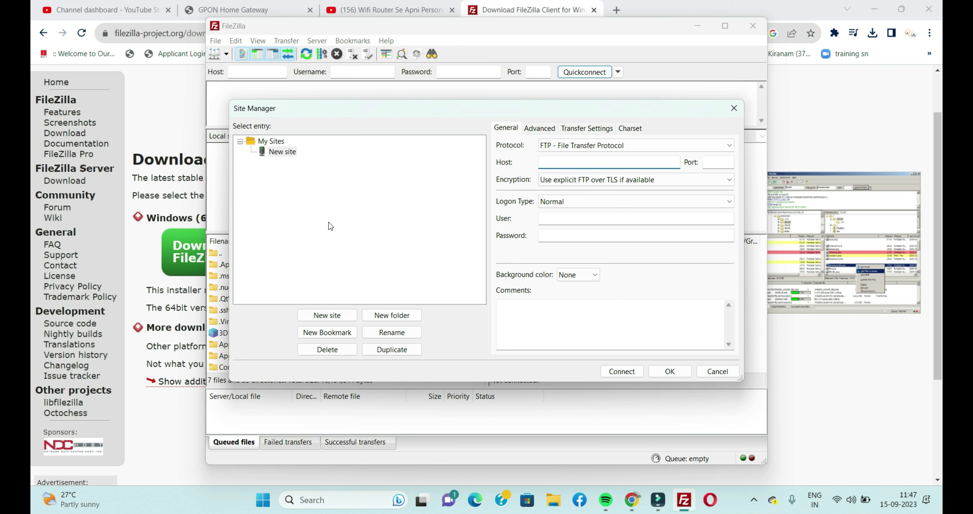
{"action": "left_click", "coordinate": [327, 349]}
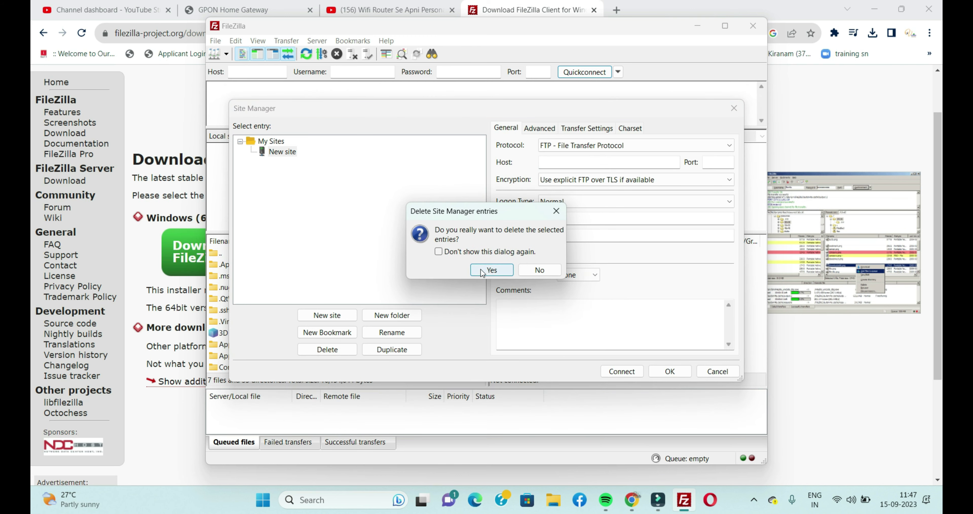
{"action": "left_click", "coordinate": [483, 271]}
{"action": "left_click", "coordinate": [327, 315]}
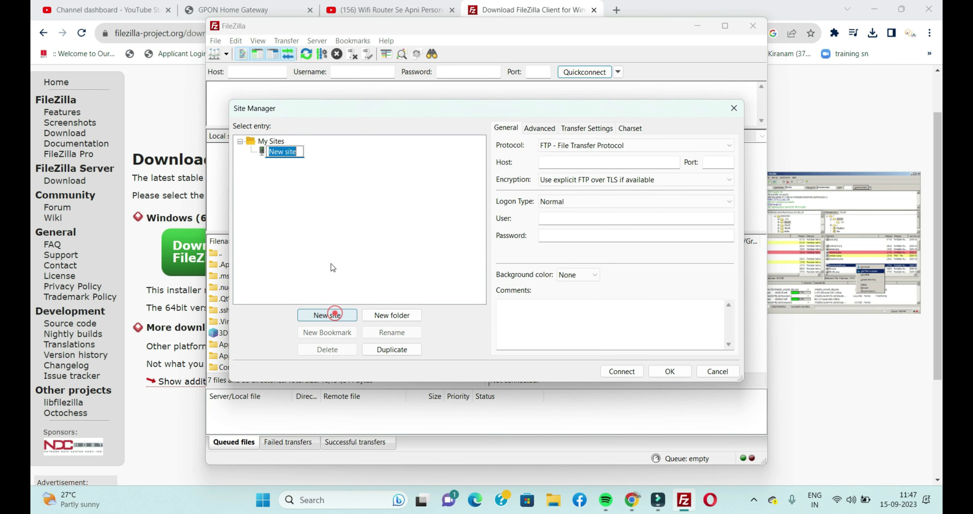
- Rename the site to 'Nokia' and set its host to 192.168.1.1
{"action": "key", "text": "BackSpace"}
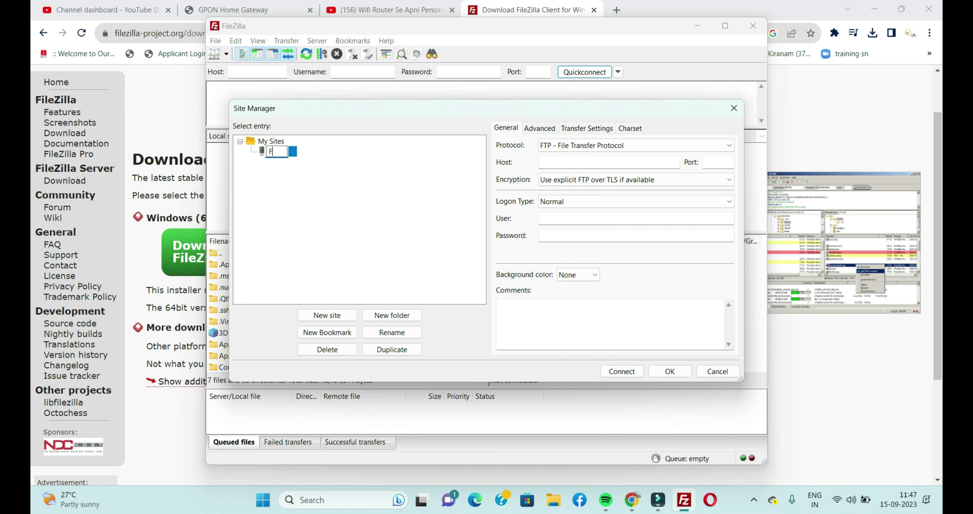
{"action": "type", "text": "Nokia"}
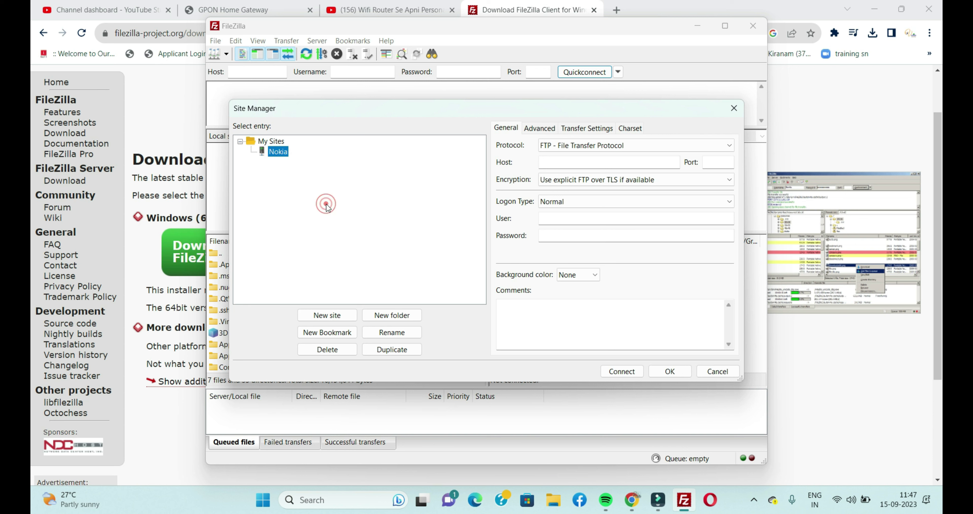
{"action": "left_click", "coordinate": [555, 162]}
{"action": "type", "text": "192.1"}
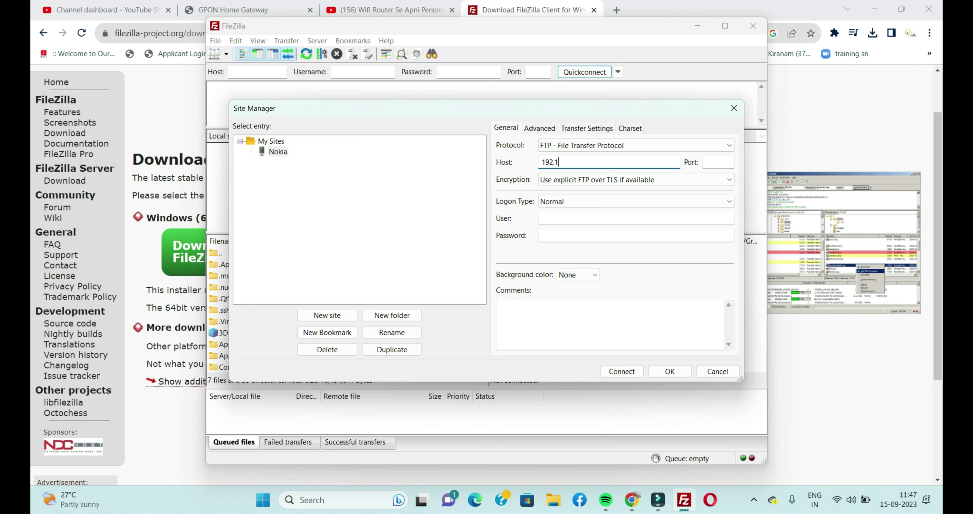
{"action": "type", "text": "68.1.1"}
- Enter the router's FTP user name in the User field
{"action": "left_click", "coordinate": [552, 217]}
{"action": "type", "text": "f"}
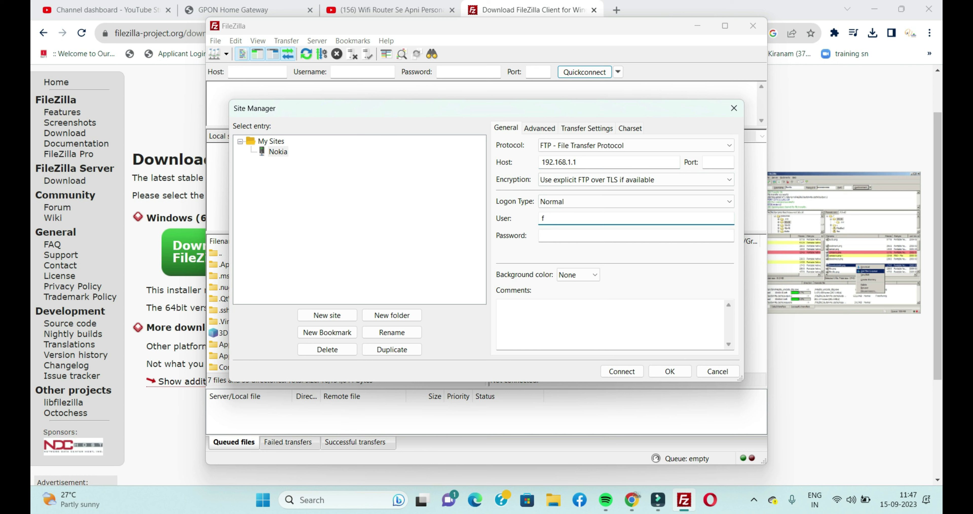
{"action": "key", "text": "BackSpace"}
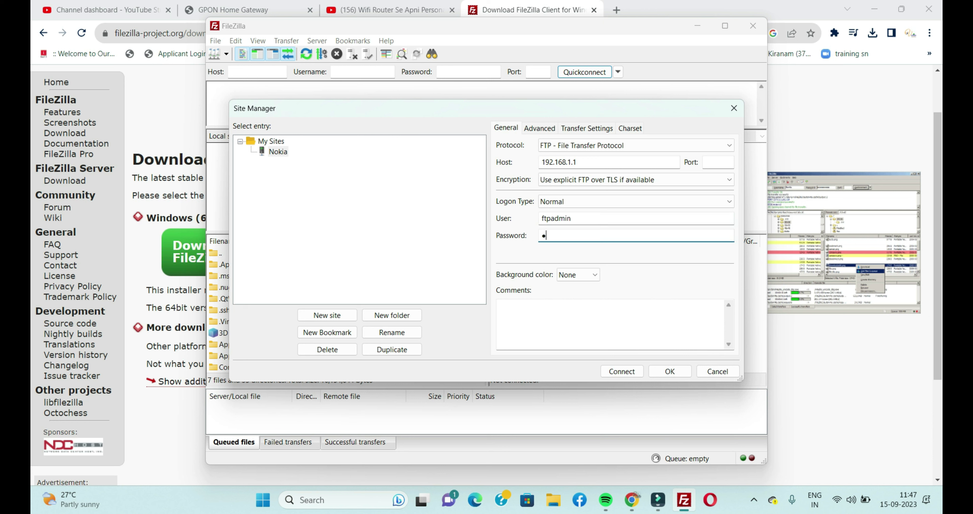
- Connect to the Nokia site, choosing to save passwords, and highlight the Connecting status message
{"action": "left_click", "coordinate": [623, 371]}
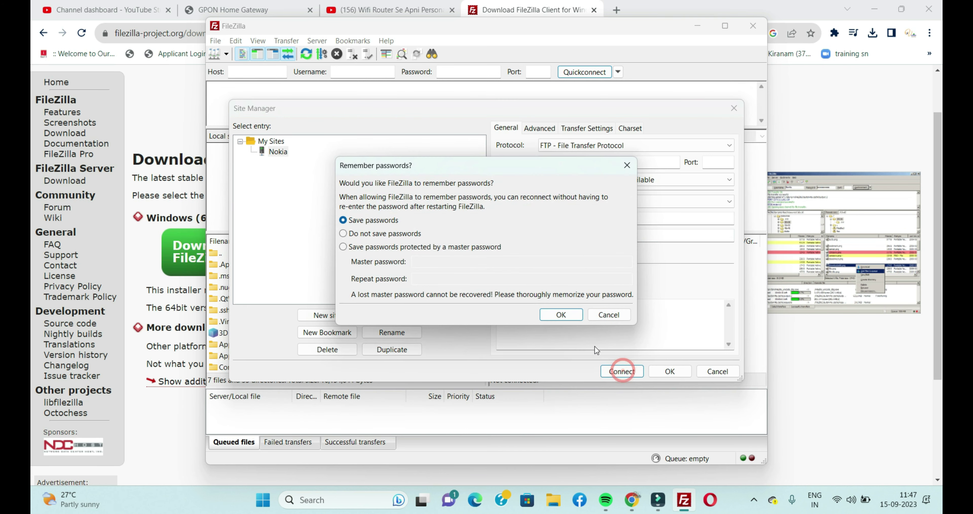
{"action": "left_click", "coordinate": [550, 313]}
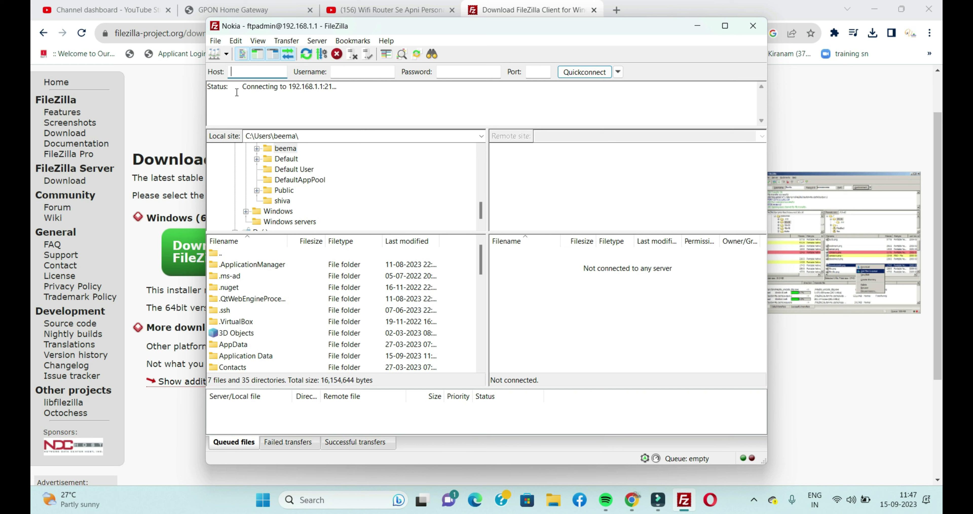
{"action": "left_click_drag", "start_coordinate": [243, 86], "coordinate": [278, 89]}
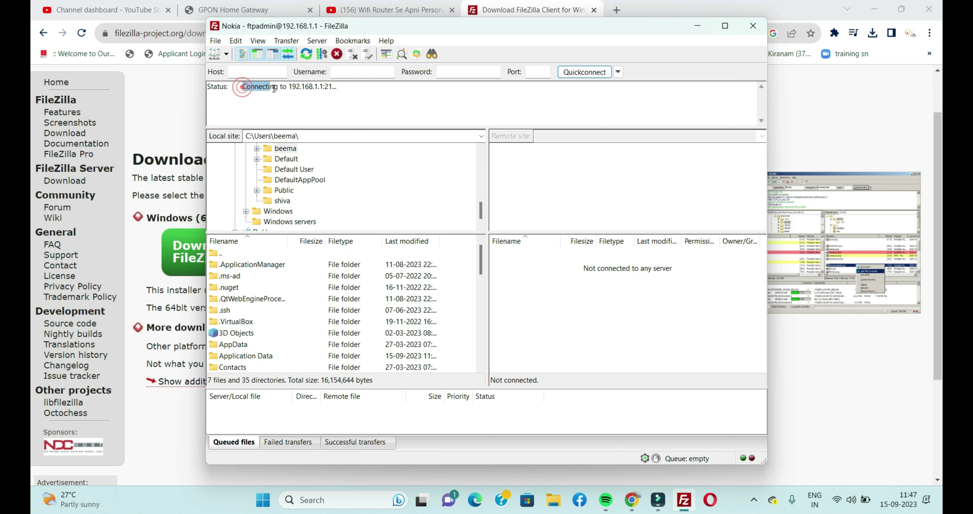
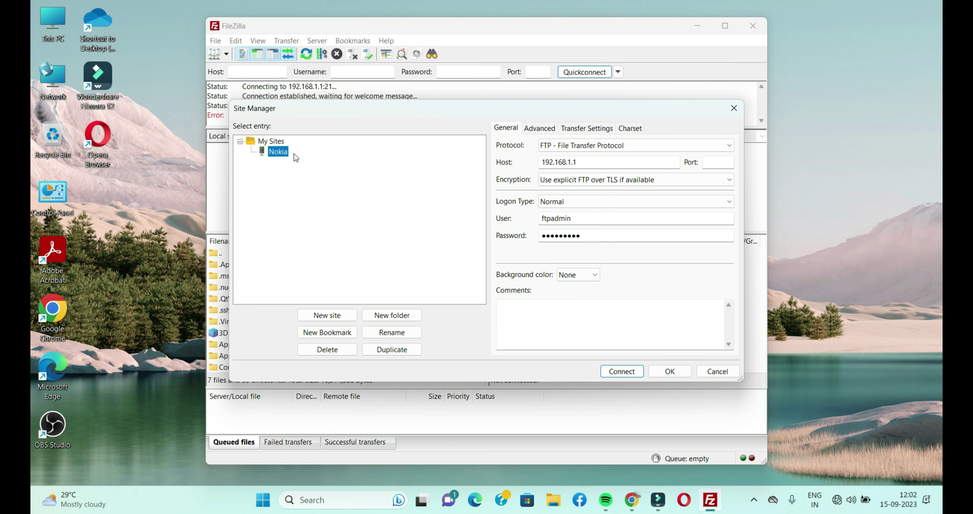
- Keep plain FTP as the protocol and save the Nokia site settings
{"action": "left_click", "coordinate": [630, 149]}
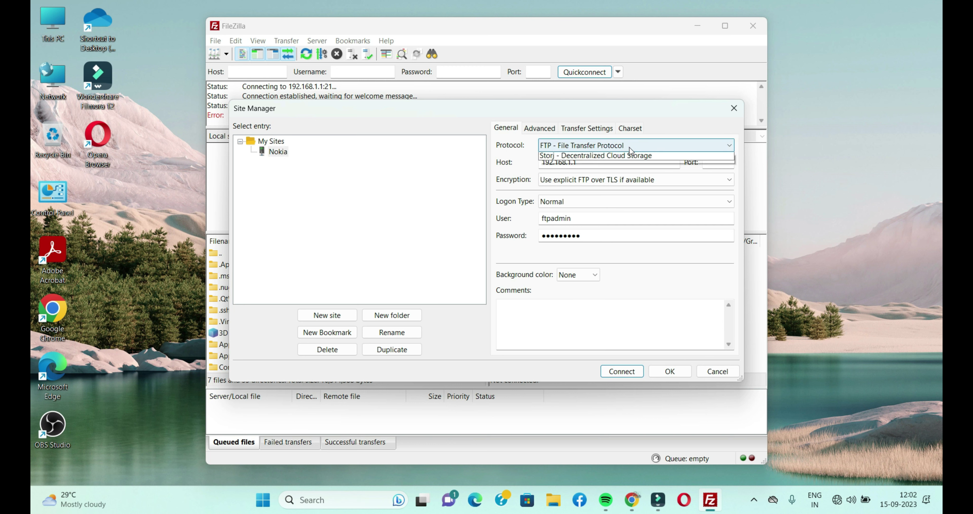
{"action": "left_click", "coordinate": [627, 194]}
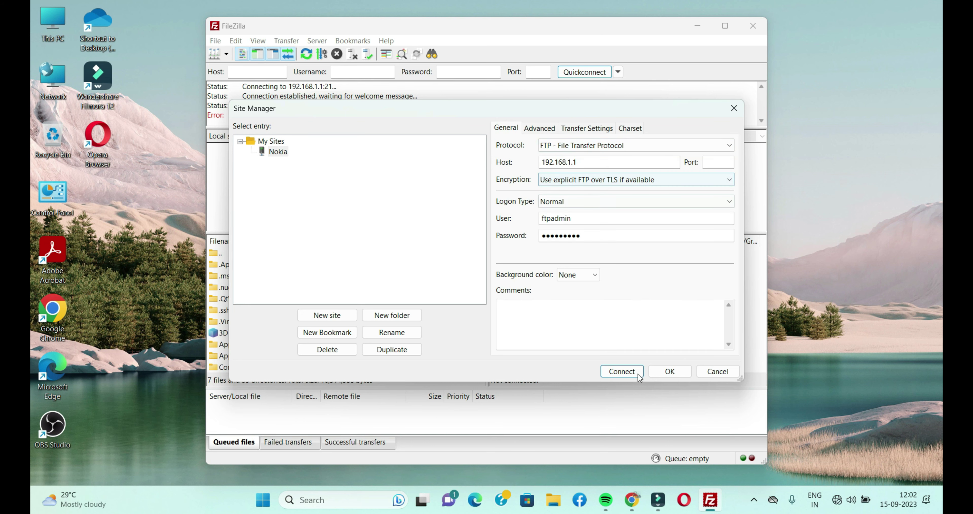
{"action": "left_click", "coordinate": [667, 371]}
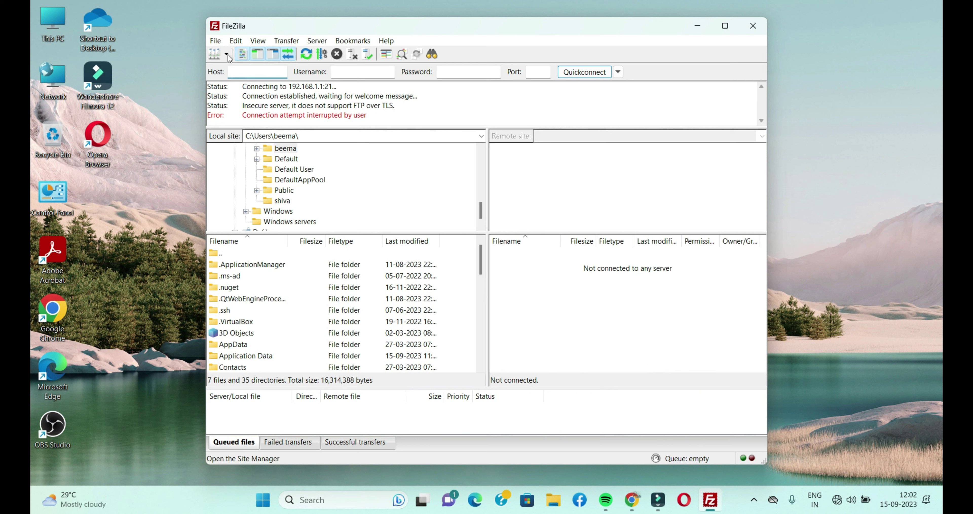
- Connect to the saved Nokia site without TLS and open the remote usb1_1 folder
{"action": "left_click", "coordinate": [227, 53]}
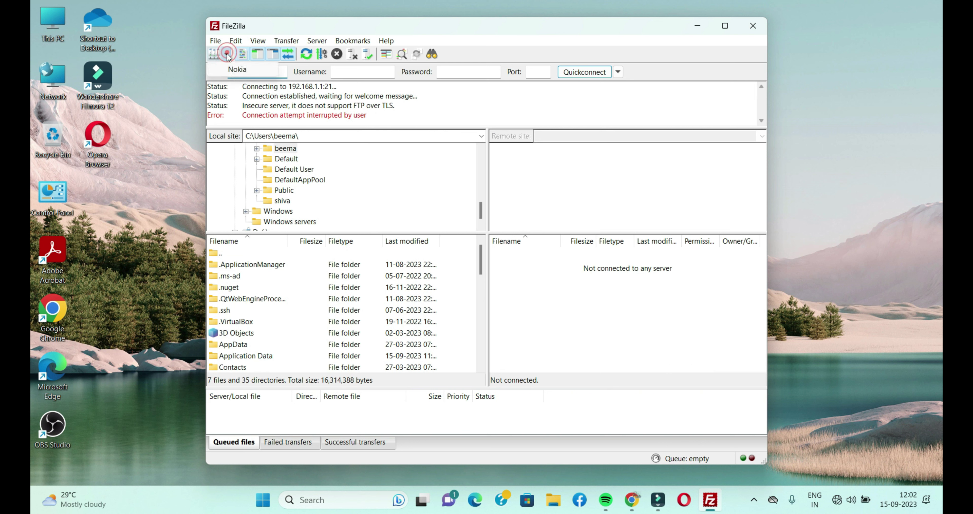
{"action": "left_click", "coordinate": [236, 70]}
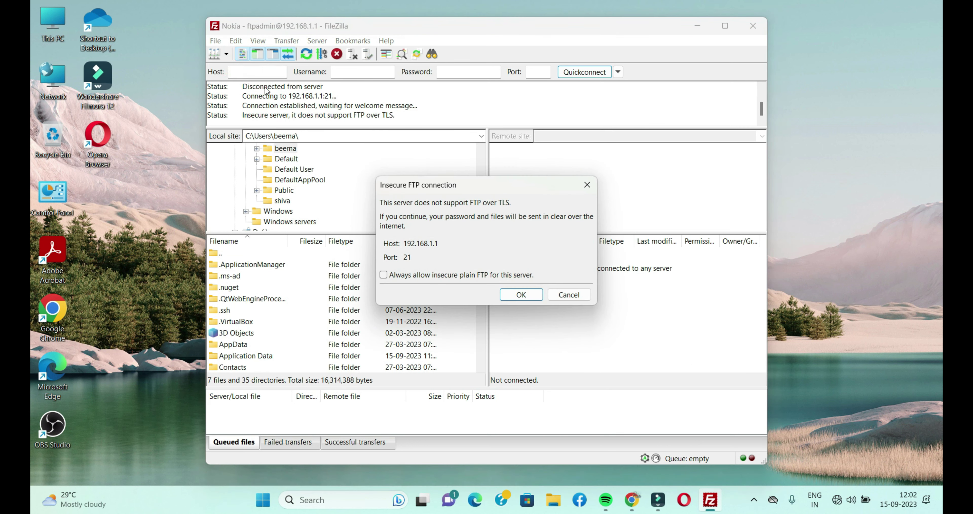
{"action": "left_click", "coordinate": [514, 297]}
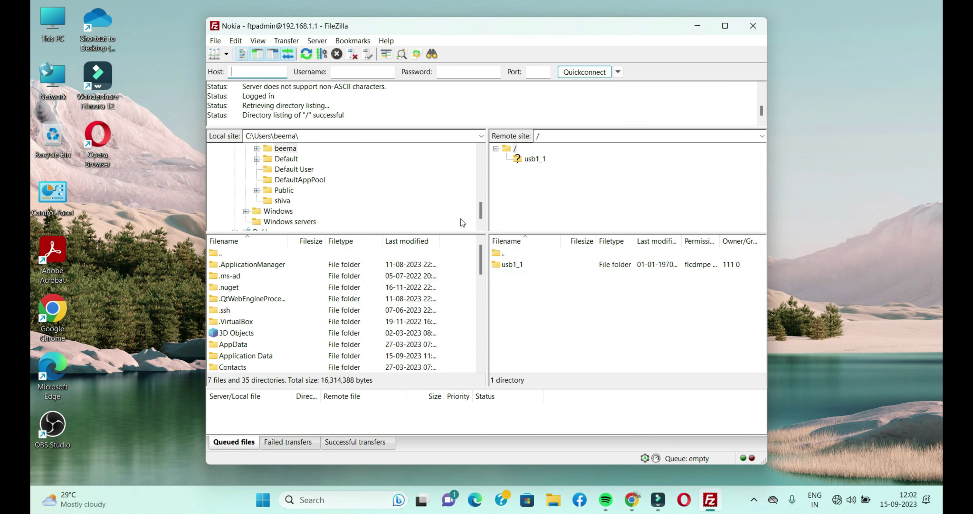
{"action": "double_click", "coordinate": [507, 264]}
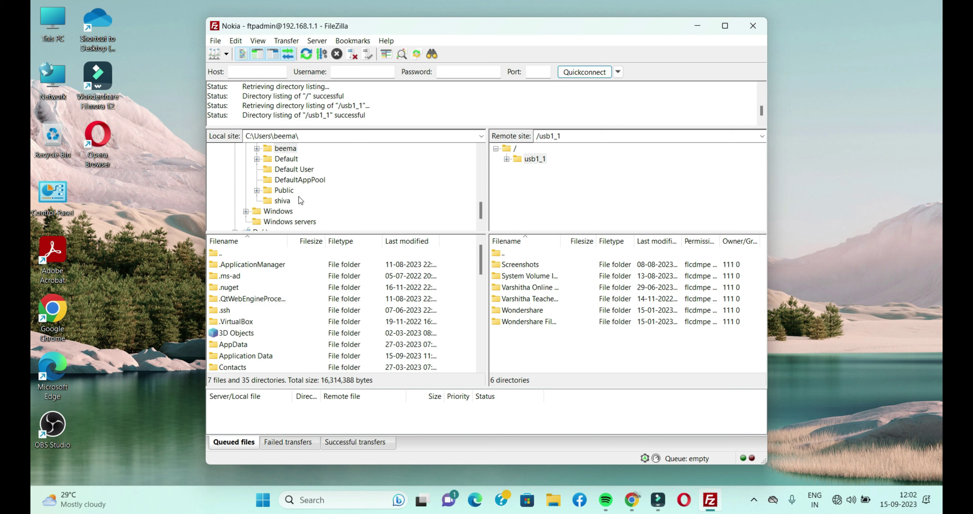
- Show drive D in the local tree and expand its Downloads folder
{"action": "scroll", "coordinate": [292, 185], "scroll_direction": "up", "scroll_amount": 10}
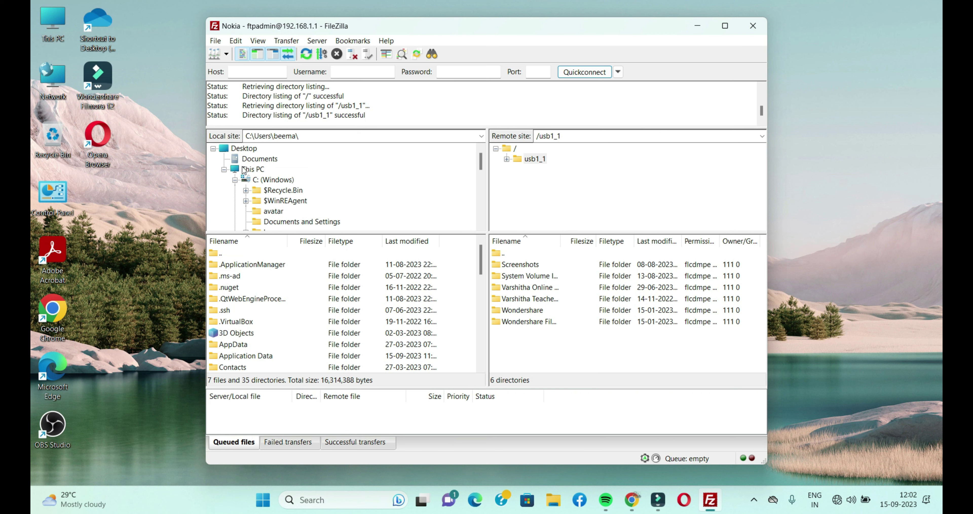
{"action": "scroll", "coordinate": [244, 170], "scroll_direction": "down", "scroll_amount": 6}
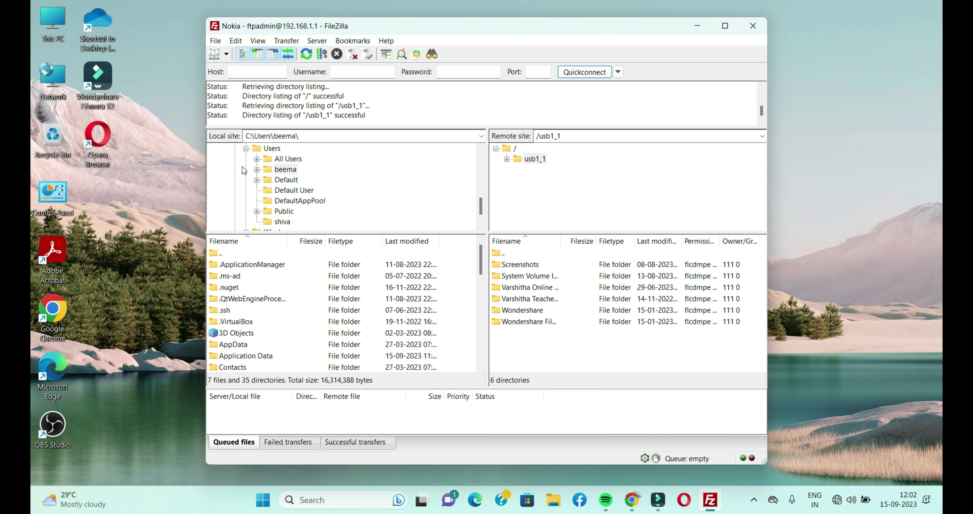
{"action": "scroll", "coordinate": [244, 166], "scroll_direction": "down", "scroll_amount": 1}
{"action": "left_click", "coordinate": [258, 221]}
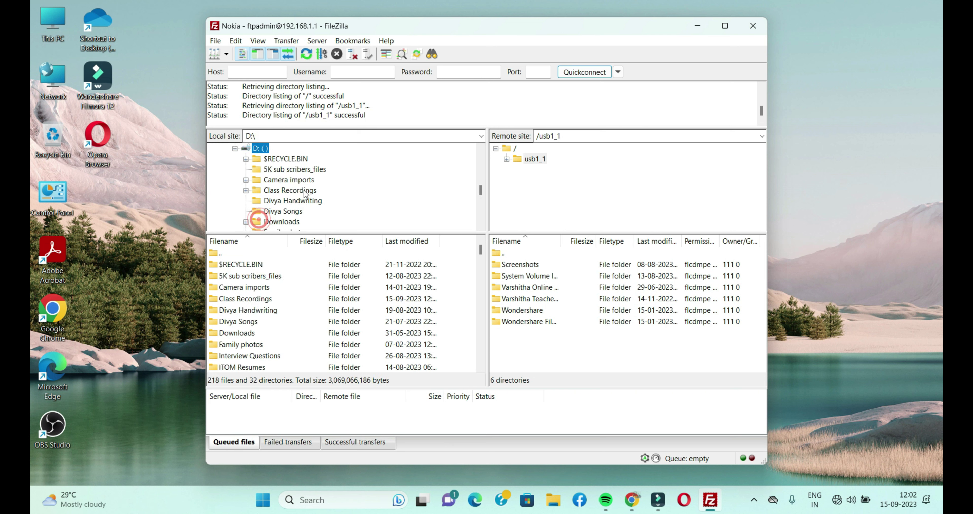
{"action": "scroll", "coordinate": [297, 214], "scroll_direction": "down", "scroll_amount": 1}
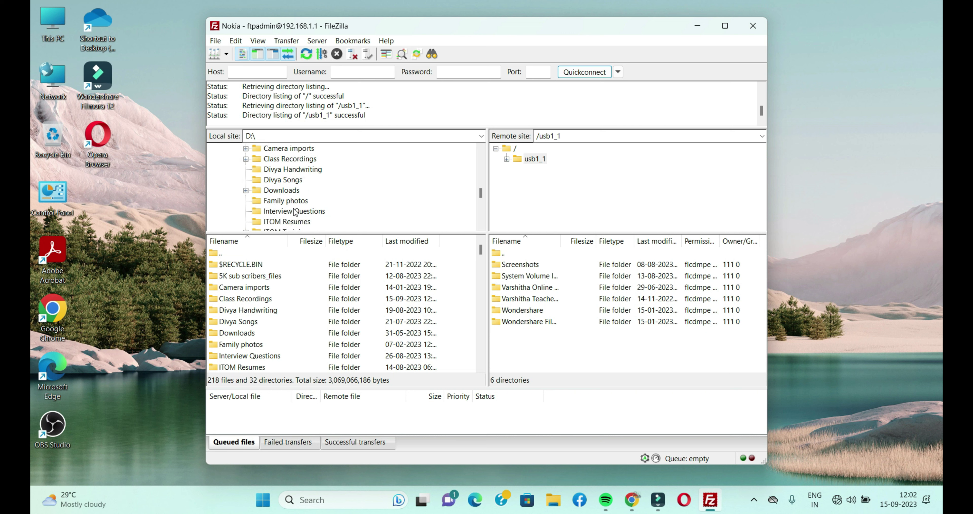
{"action": "left_click", "coordinate": [282, 190]}
{"action": "left_click", "coordinate": [246, 190]}
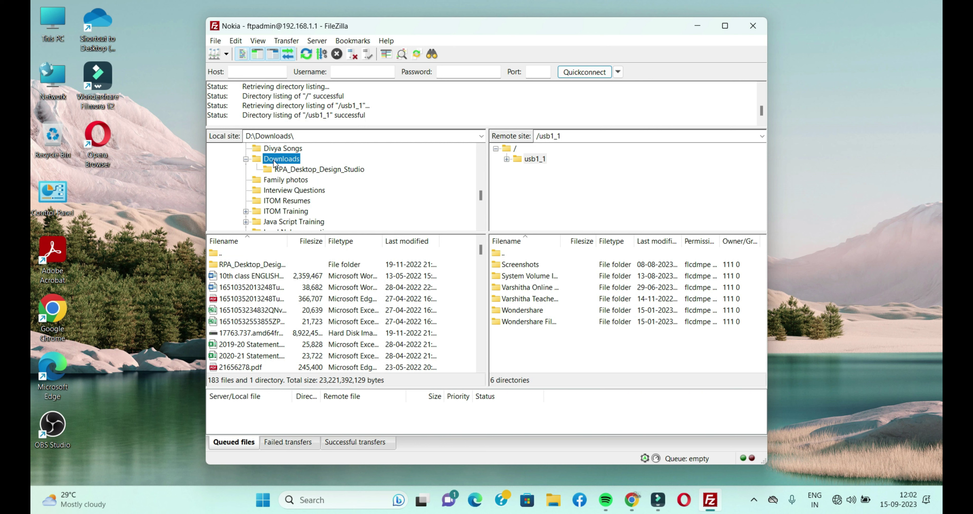
- Open the local Interview Questions folder and select the .docx file
{"action": "left_click", "coordinate": [297, 171]}
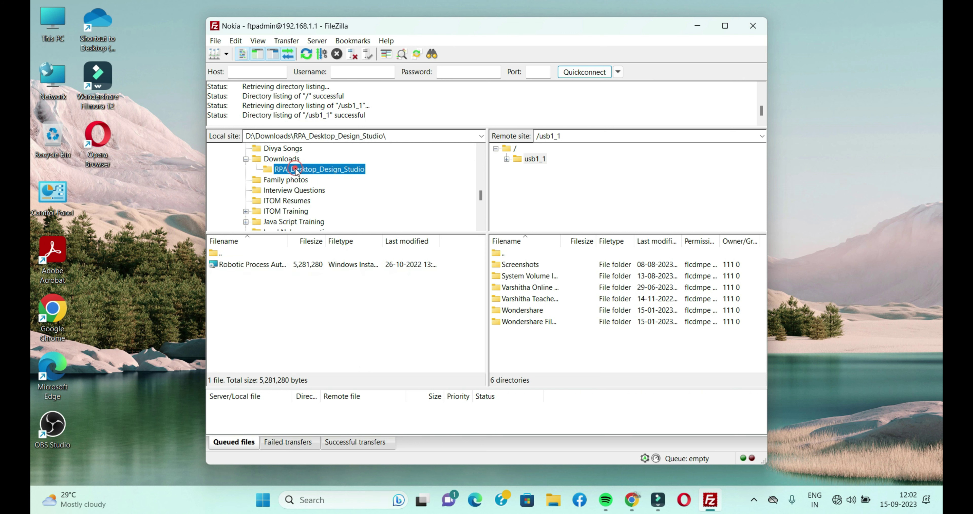
{"action": "left_click", "coordinate": [289, 180]}
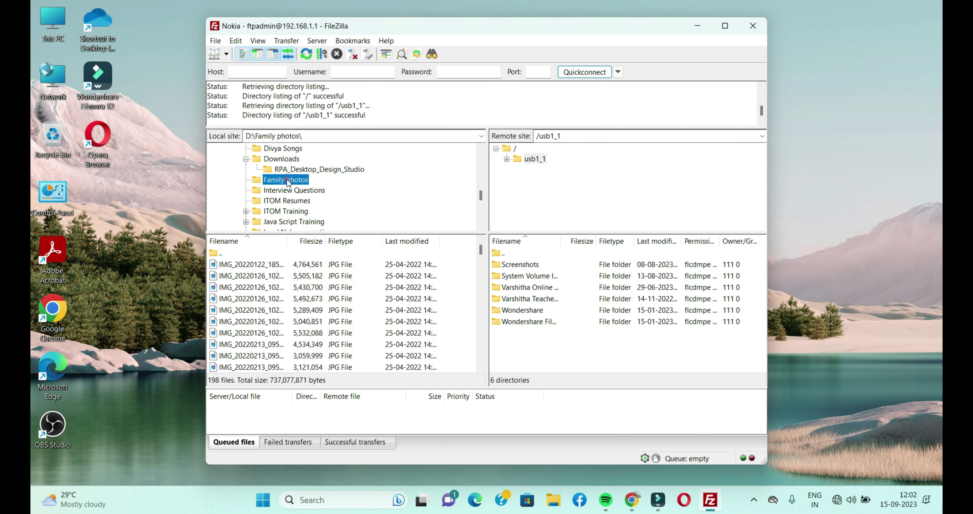
{"action": "left_click", "coordinate": [289, 192]}
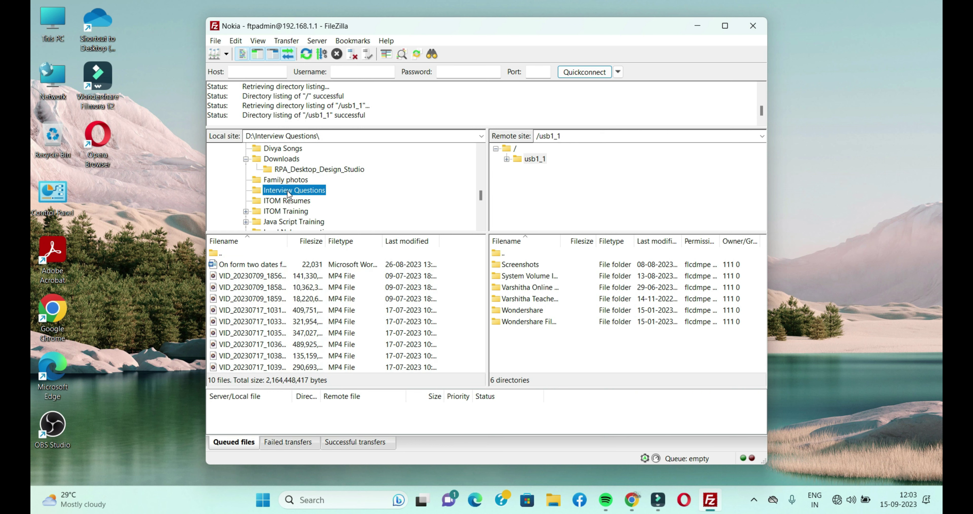
{"action": "left_click", "coordinate": [252, 265]}
- Upload 'On form two dates fields are there.docx' to the remote usb1_1 folder
{"action": "mouse_move", "coordinate": [253, 265]}
{"action": "left_mouse_down"}
{"action": "mouse_move", "coordinate": [307, 287]}
{"action": "mouse_move", "coordinate": [268, 265]}
{"action": "left_mouse_up"}
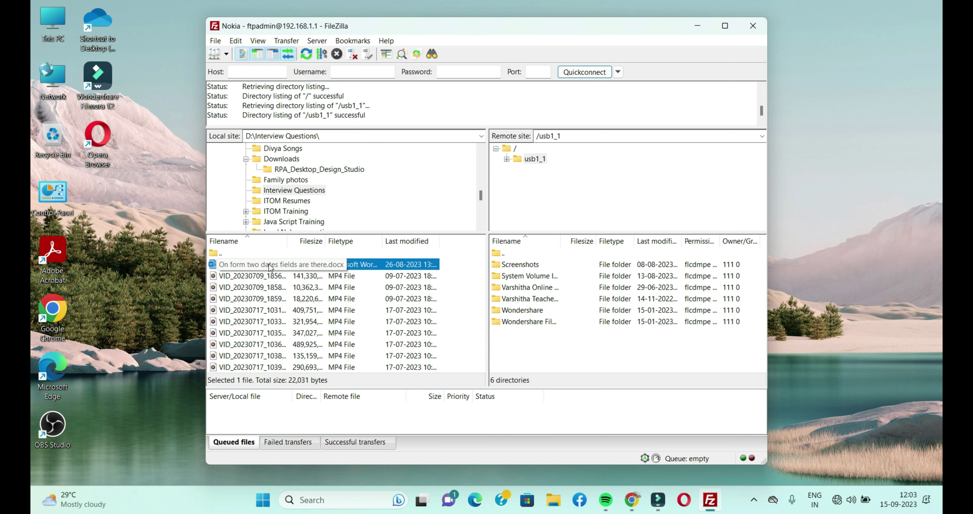
{"action": "right_click", "coordinate": [275, 264]}
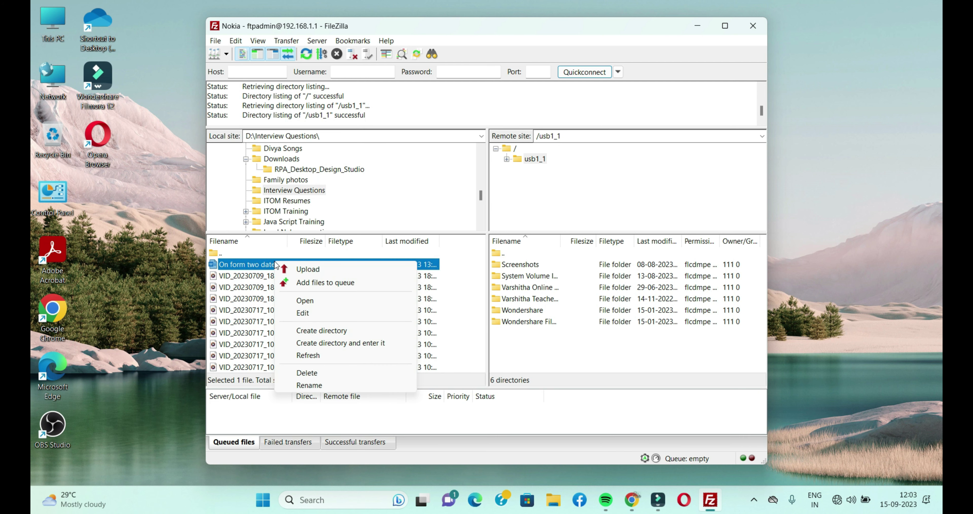
{"action": "left_click", "coordinate": [303, 272]}
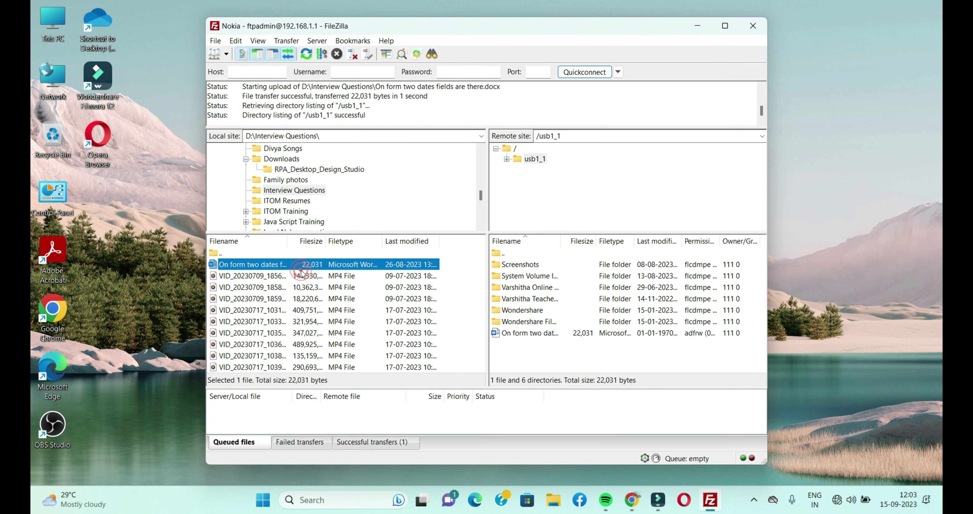
- Check the uploaded file on the server and open the online education subfolder
{"action": "left_click", "coordinate": [533, 333]}
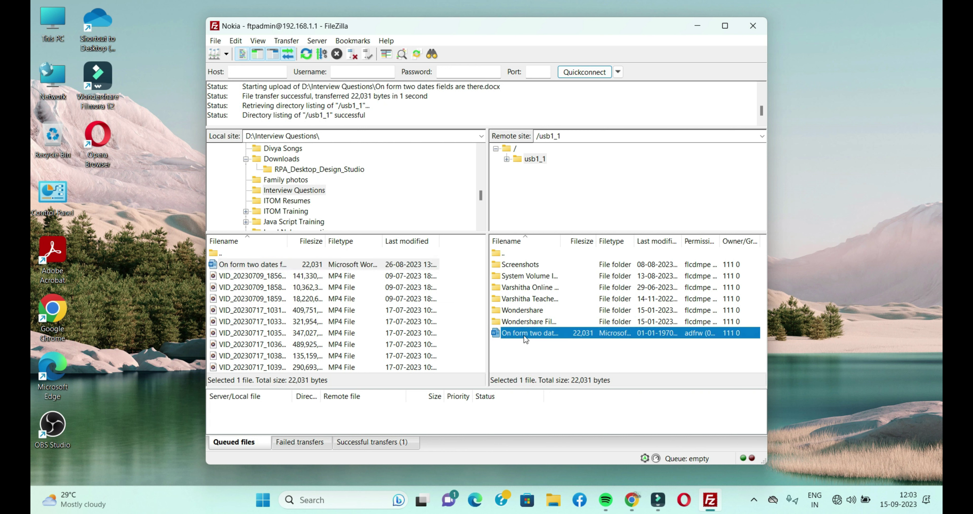
{"action": "left_click", "coordinate": [533, 344]}
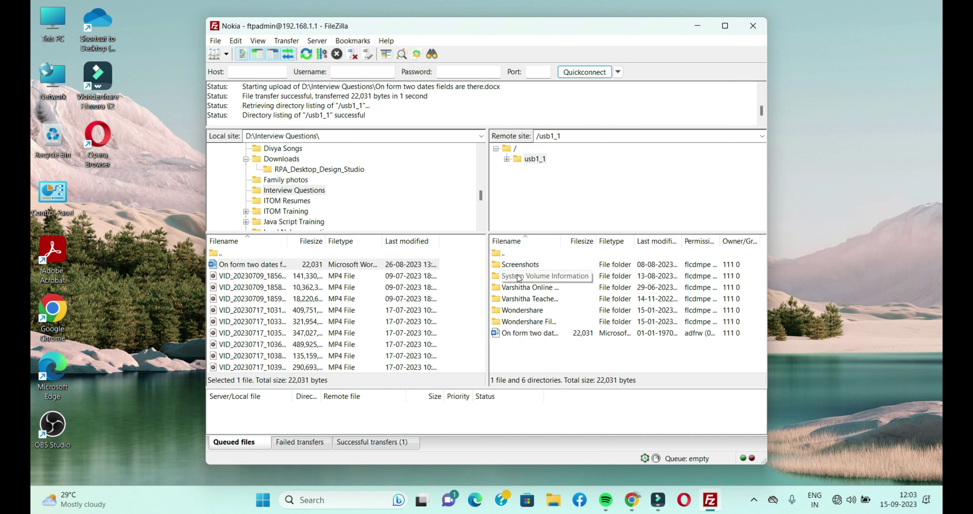
{"action": "double_click", "coordinate": [516, 289]}
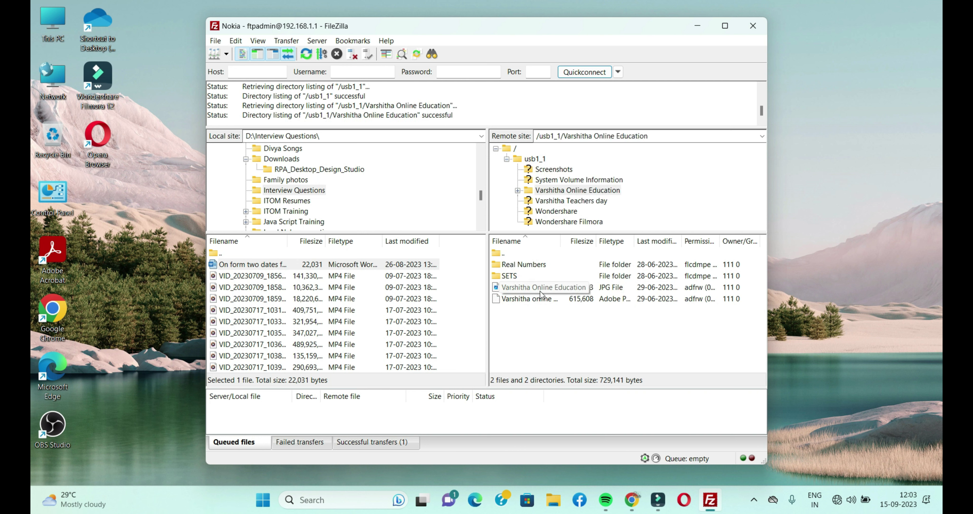